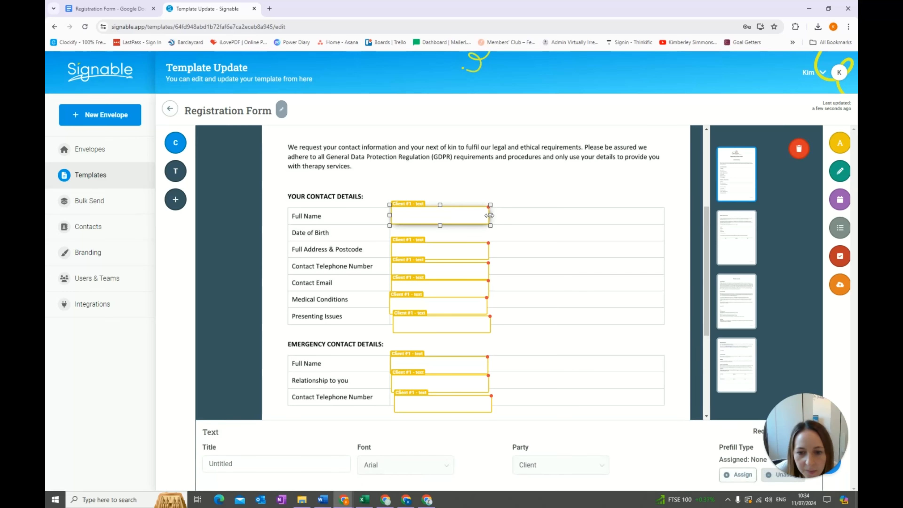
Align and widen the text fields in the Your Contact Details table, down to Presenting Issues, so each fills its row
{"action": "left_click", "coordinate": [423, 248]}
{"action": "left_click_drag", "start_coordinate": [422, 249], "coordinate": [421, 248]}
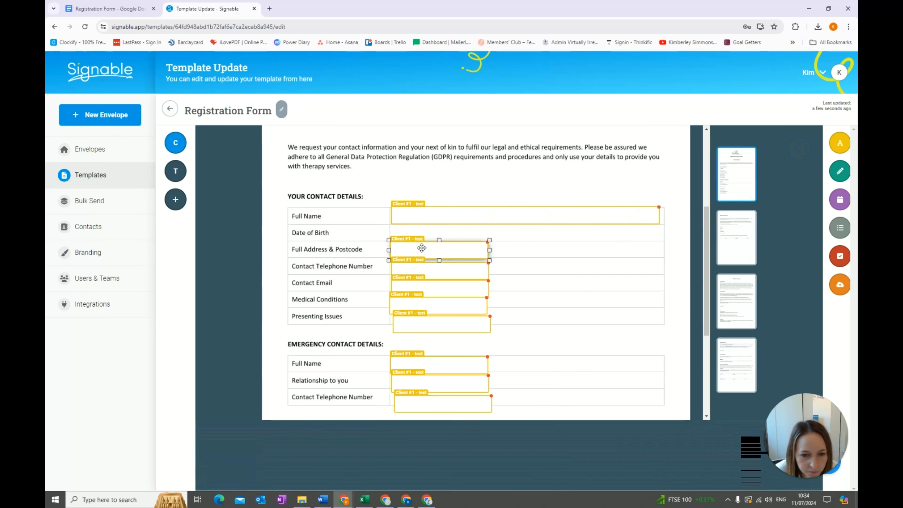
{"action": "left_click_drag", "start_coordinate": [490, 249], "coordinate": [661, 250]}
{"action": "left_click_drag", "start_coordinate": [437, 270], "coordinate": [643, 266]}
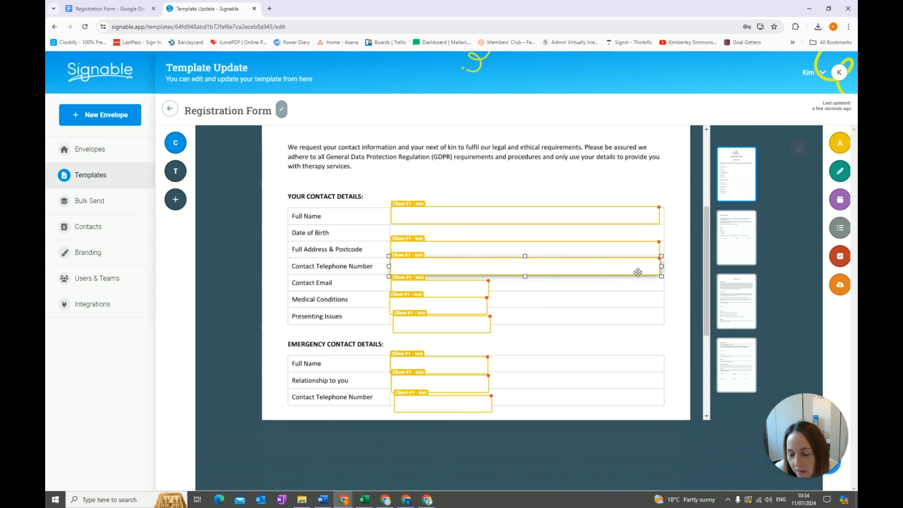
{"action": "left_click_drag", "start_coordinate": [430, 289], "coordinate": [432, 283]}
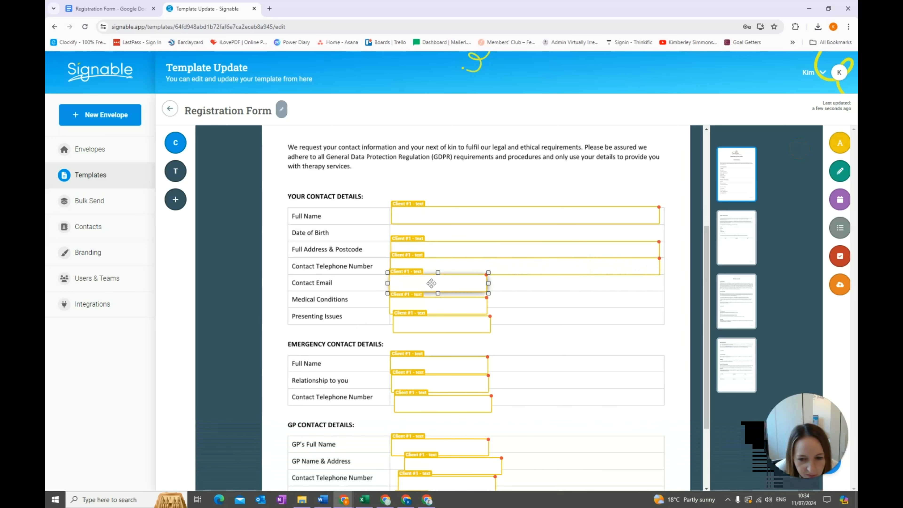
{"action": "left_click_drag", "start_coordinate": [488, 284], "coordinate": [646, 276]}
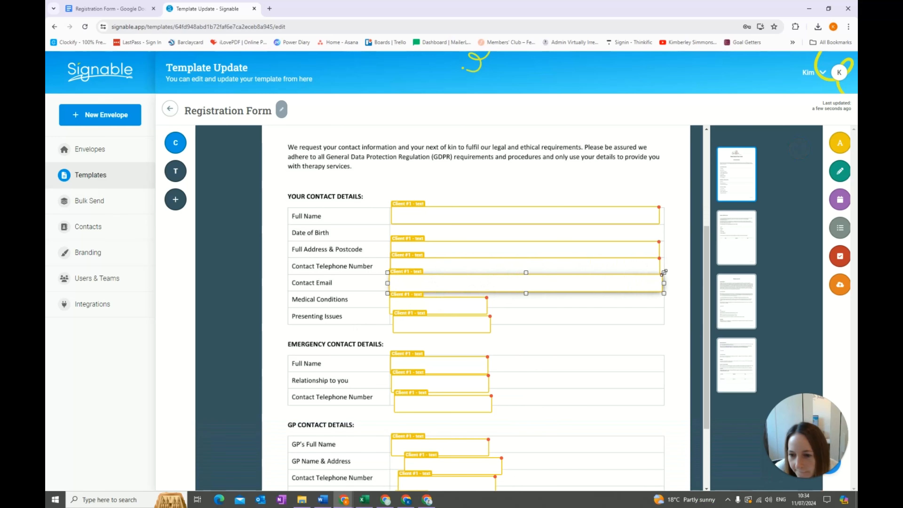
{"action": "left_click_drag", "start_coordinate": [465, 301], "coordinate": [664, 298]}
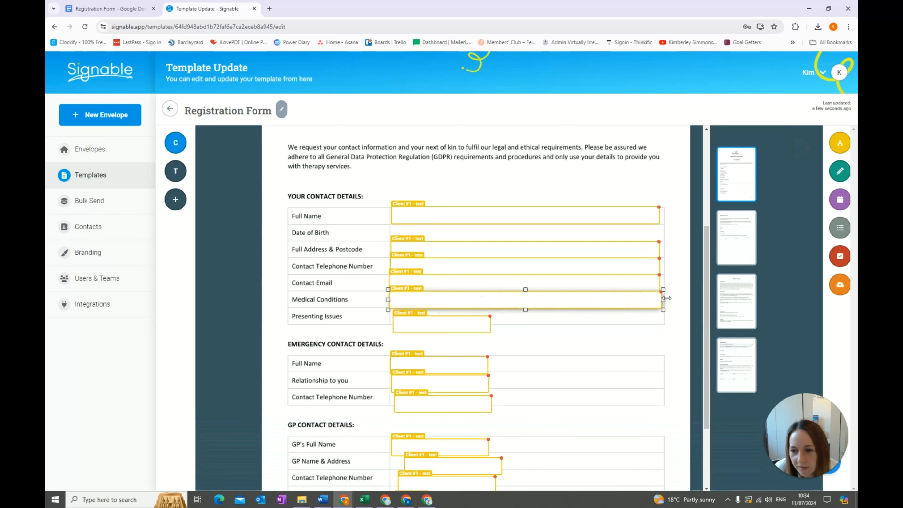
{"action": "left_click_drag", "start_coordinate": [476, 326], "coordinate": [663, 315]}
{"action": "left_click", "coordinate": [638, 338]}
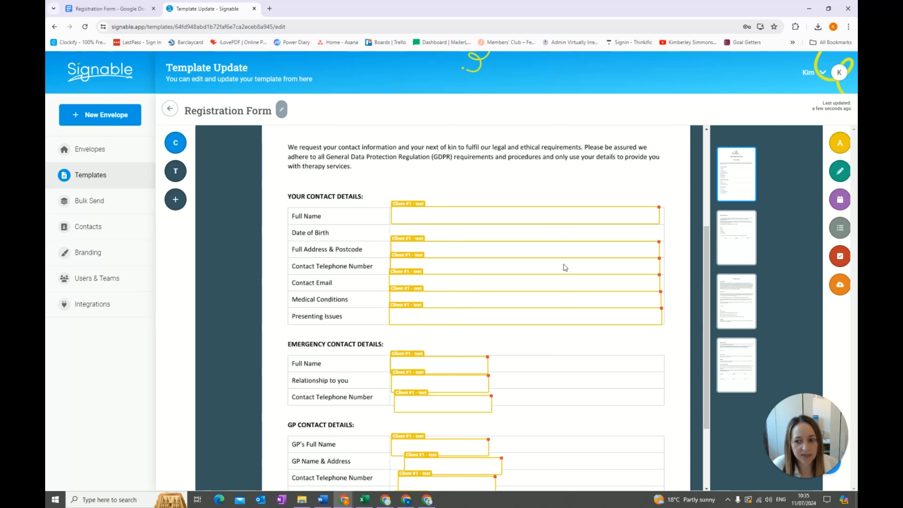
Make the Medical Conditions and Presenting Issues text fields not required
{"action": "left_click", "coordinate": [581, 301]}
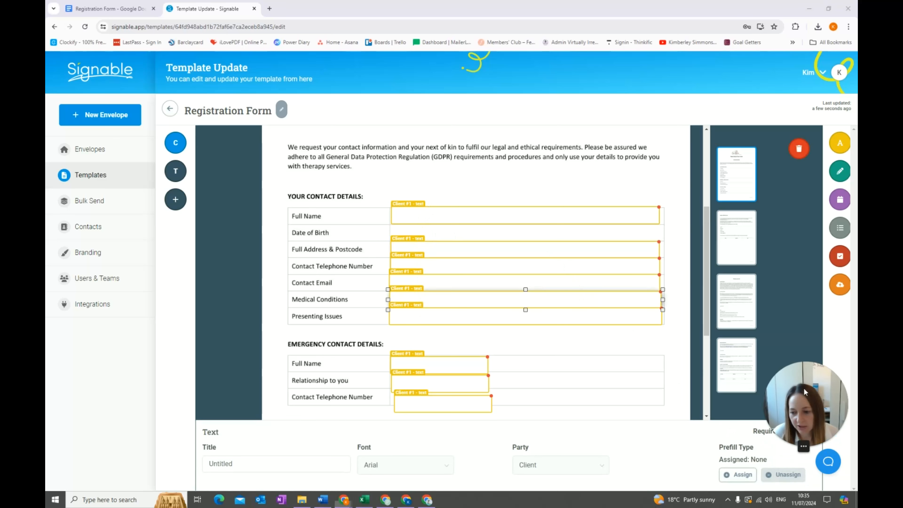
{"action": "left_click", "coordinate": [807, 432]}
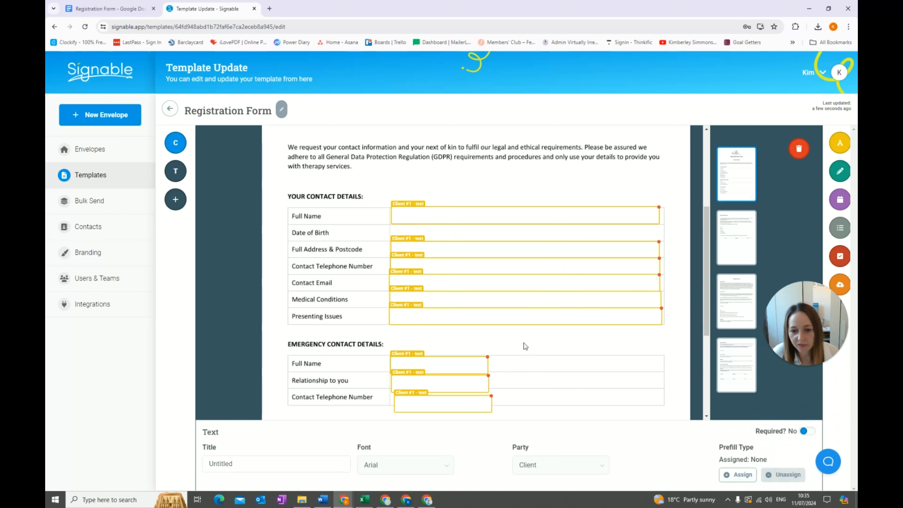
{"action": "left_click", "coordinate": [496, 315]}
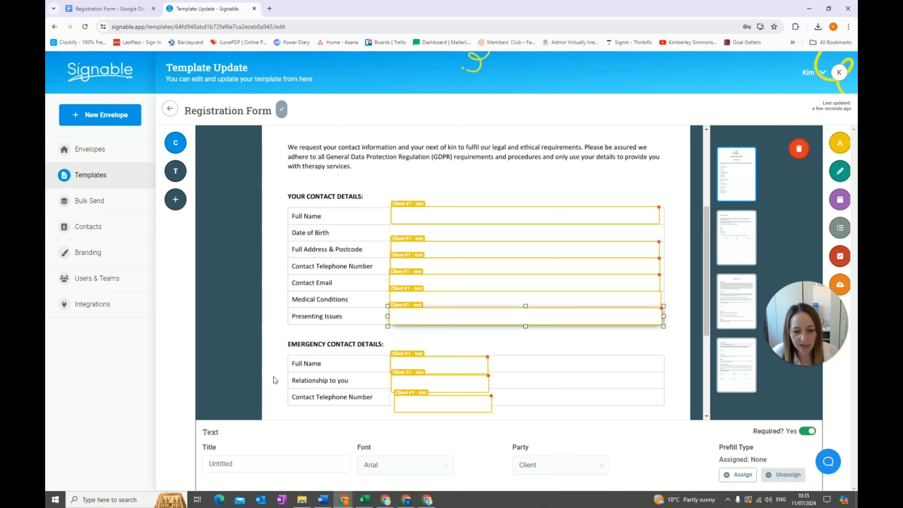
{"action": "left_click", "coordinate": [806, 432]}
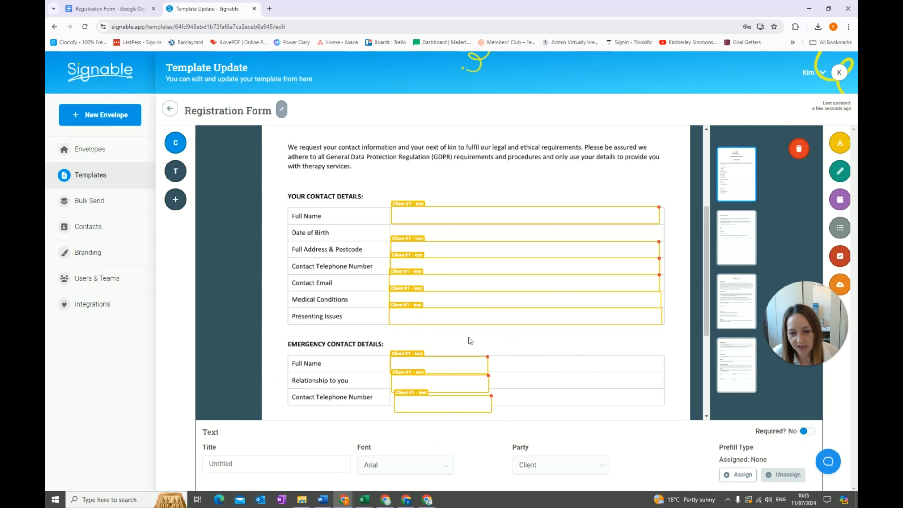
{"action": "left_click", "coordinate": [502, 354]}
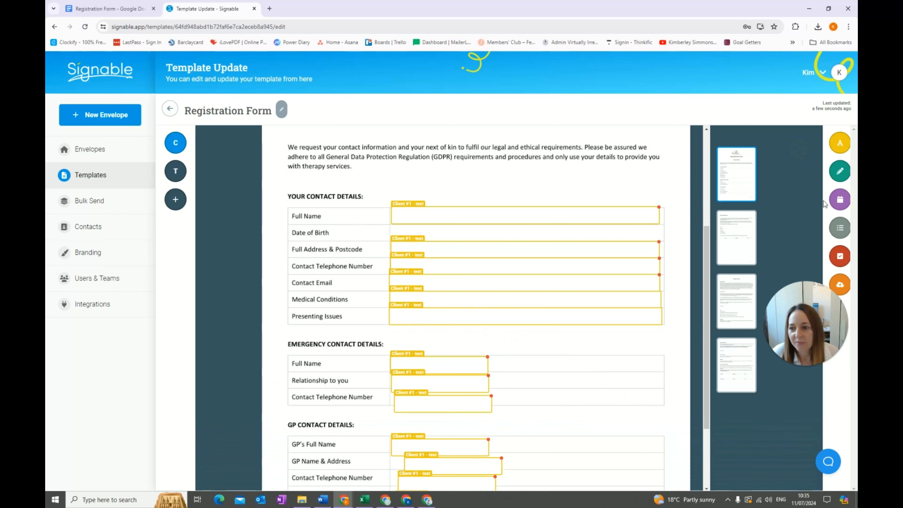
Add a client date field to the Date of Birth row and align it with the start of the answer column
{"action": "left_click_drag", "start_coordinate": [841, 199], "coordinate": [571, 229]}
{"action": "left_click", "coordinate": [804, 149]}
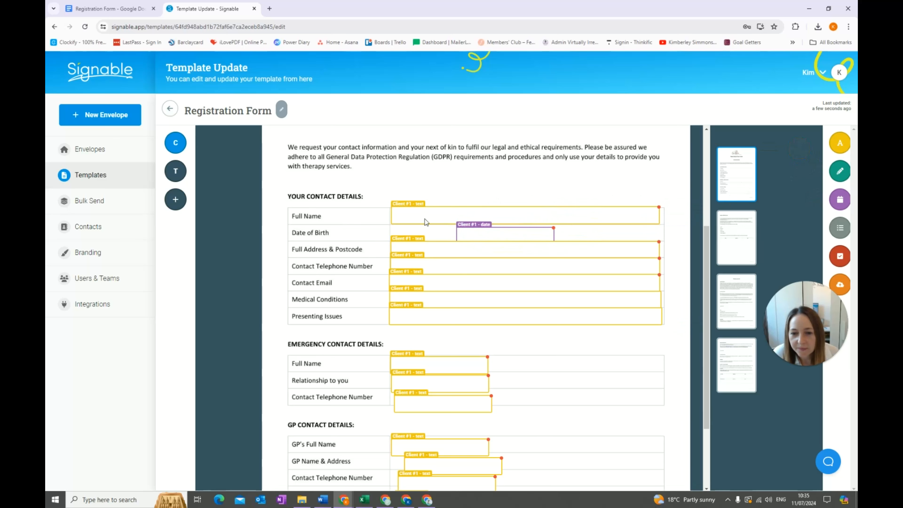
{"action": "left_click_drag", "start_coordinate": [492, 229], "coordinate": [429, 227]}
{"action": "left_click", "coordinate": [484, 236]}
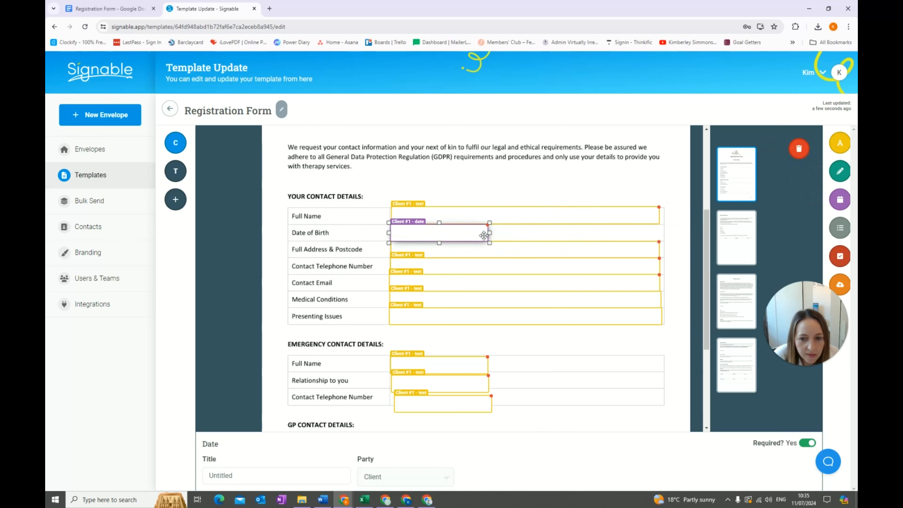
{"action": "left_click", "coordinate": [571, 197]}
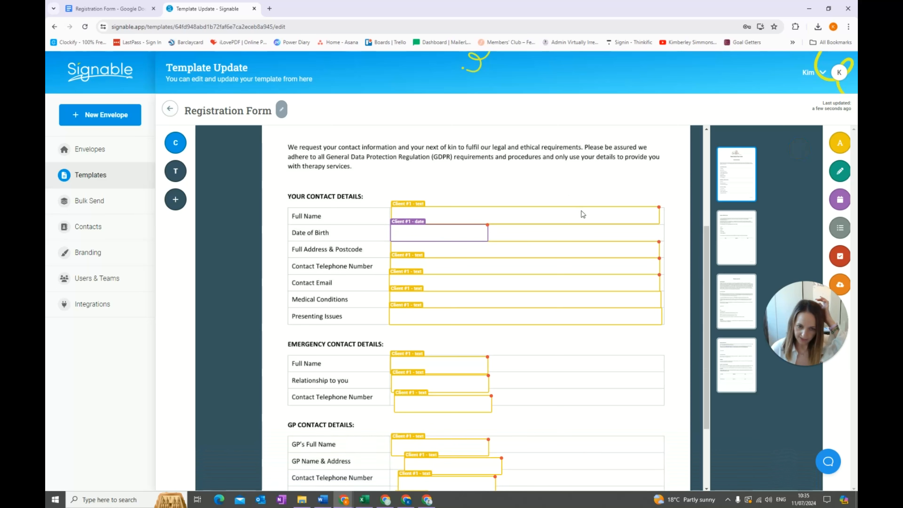
Align and widen the Full Name, Relationship to you and Contact Telephone Number fields in the Emergency Contact Details table to fill their rows
{"action": "scroll", "coordinate": [464, 256], "scroll_direction": "down", "scroll_amount": 1}
{"action": "left_click", "coordinate": [451, 319]}
{"action": "scroll", "coordinate": [454, 313], "scroll_direction": "down", "scroll_amount": 1}
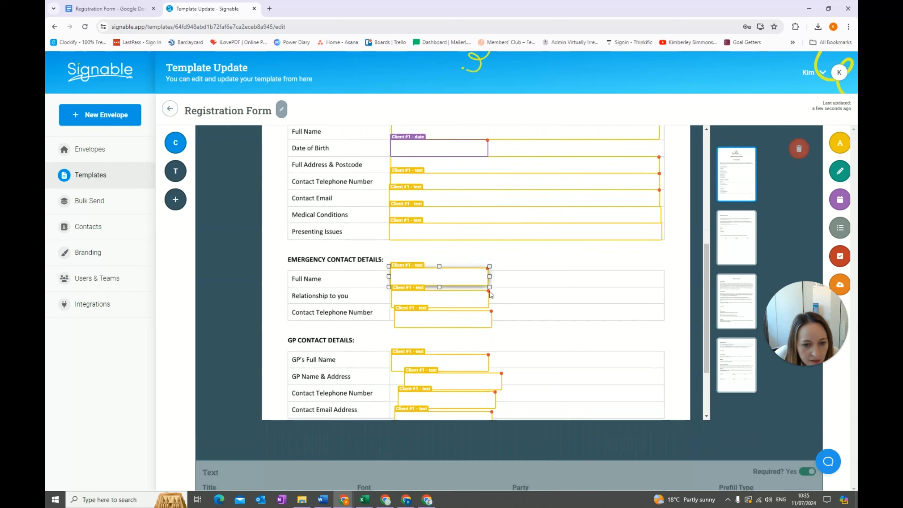
{"action": "left_click_drag", "start_coordinate": [490, 277], "coordinate": [661, 277]}
{"action": "left_click_drag", "start_coordinate": [455, 301], "coordinate": [663, 296]}
{"action": "left_click_drag", "start_coordinate": [457, 320], "coordinate": [664, 312]}
Align and widen the four text fields in the GP Contact Details table so each fills its row
{"action": "scroll", "coordinate": [472, 320], "scroll_direction": "down", "scroll_amount": 1}
{"action": "left_click_drag", "start_coordinate": [470, 318], "coordinate": [658, 314]}
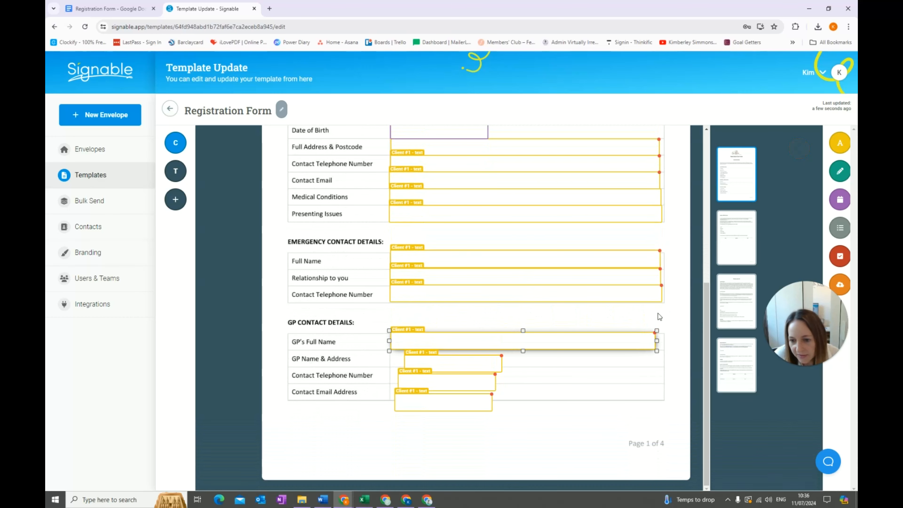
{"action": "left_click_drag", "start_coordinate": [495, 341], "coordinate": [482, 335]}
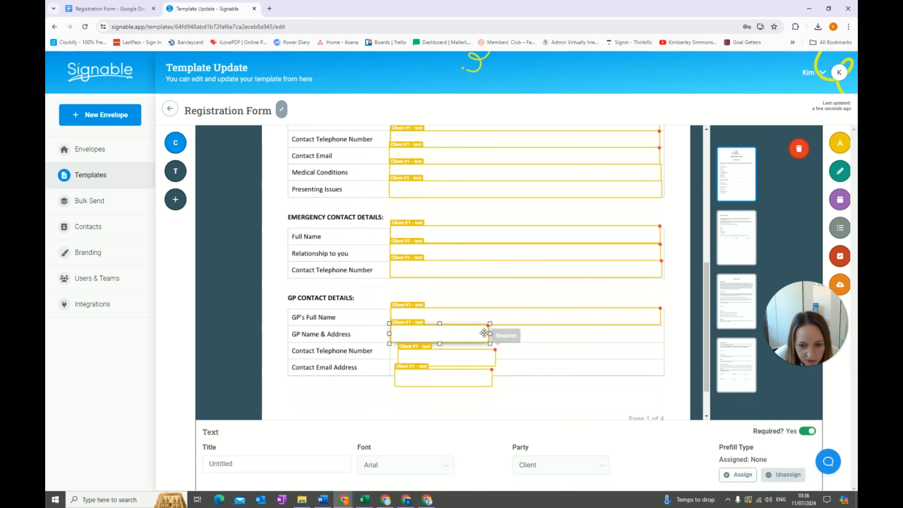
{"action": "left_click_drag", "start_coordinate": [488, 333], "coordinate": [662, 341]}
{"action": "left_click_drag", "start_coordinate": [462, 361], "coordinate": [663, 375]}
{"action": "left_click_drag", "start_coordinate": [447, 391], "coordinate": [441, 377]}
{"action": "left_click", "coordinate": [490, 370]}
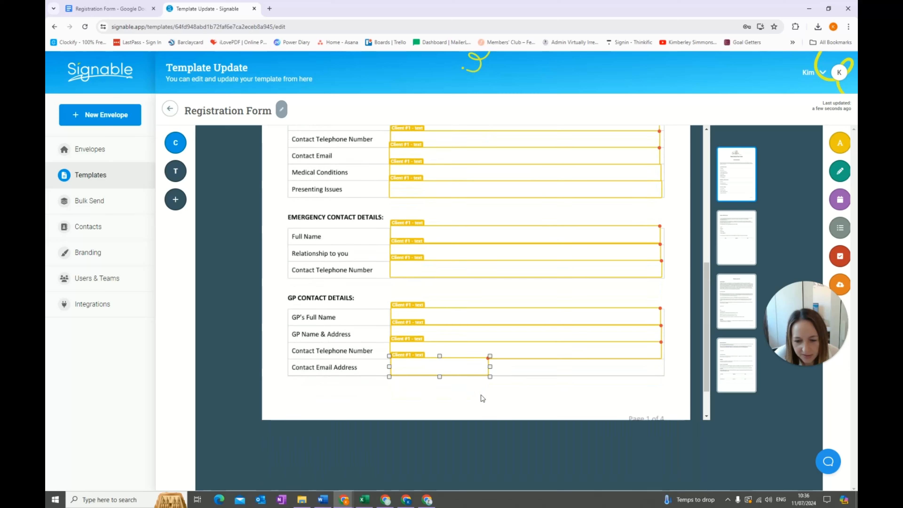
{"action": "left_click_drag", "start_coordinate": [490, 371], "coordinate": [662, 377]}
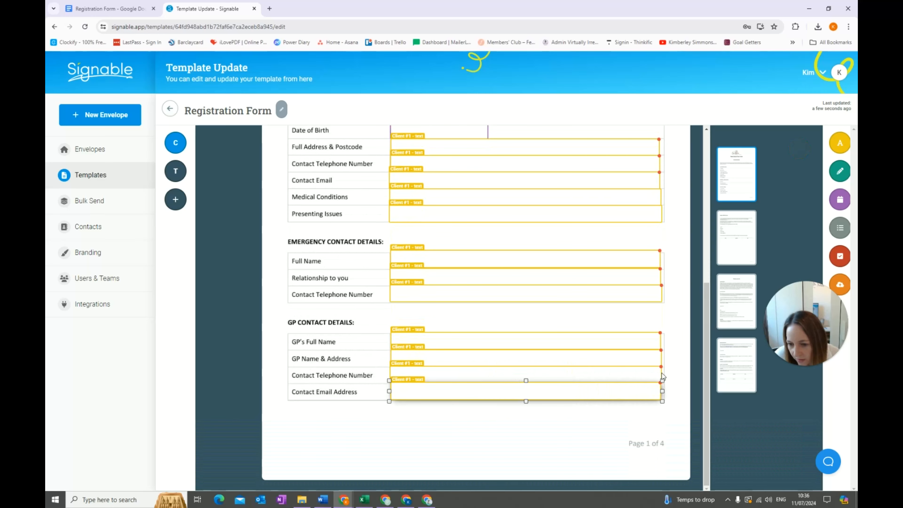
{"action": "left_click", "coordinate": [612, 402]}
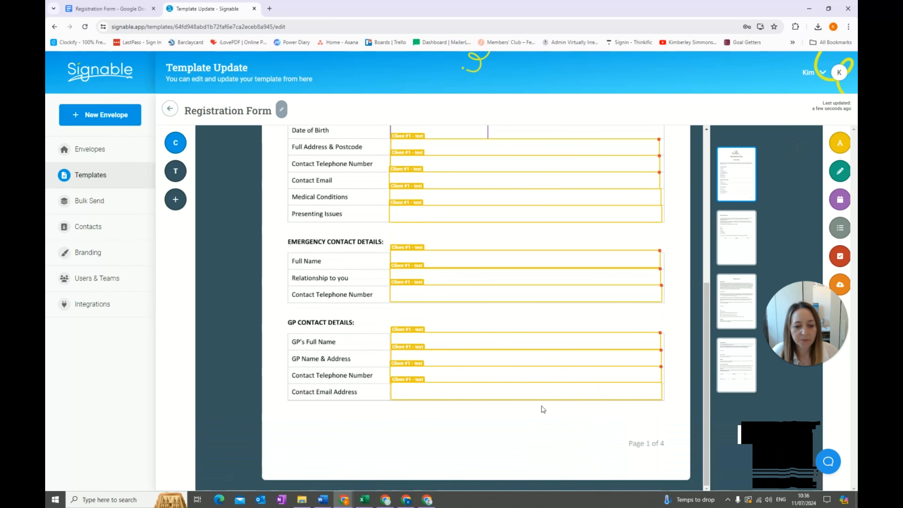
On page 2, place client text fields for Name, Profession, Address, Contact Email and Contact Telephone, plus one in the signature table's Name cell
{"action": "scroll", "coordinate": [490, 339], "scroll_direction": "up", "scroll_amount": 3}
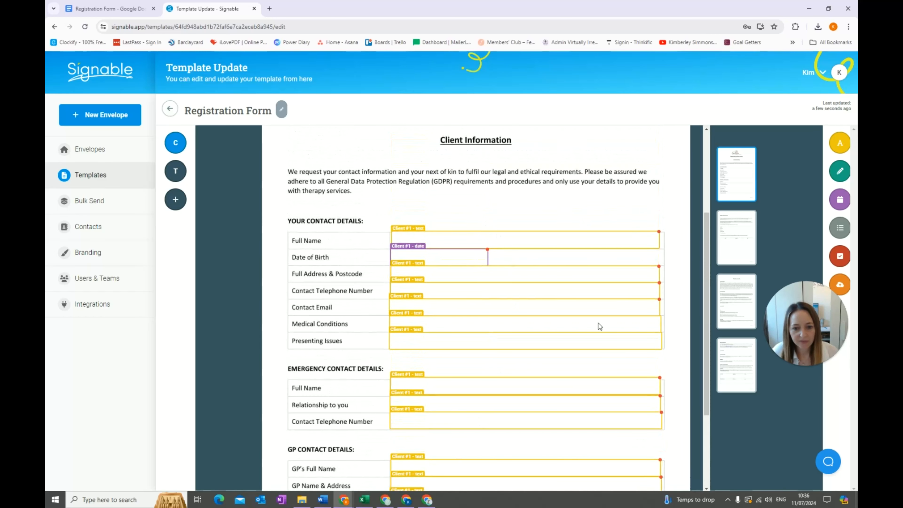
{"action": "scroll", "coordinate": [600, 326], "scroll_direction": "down", "scroll_amount": 1}
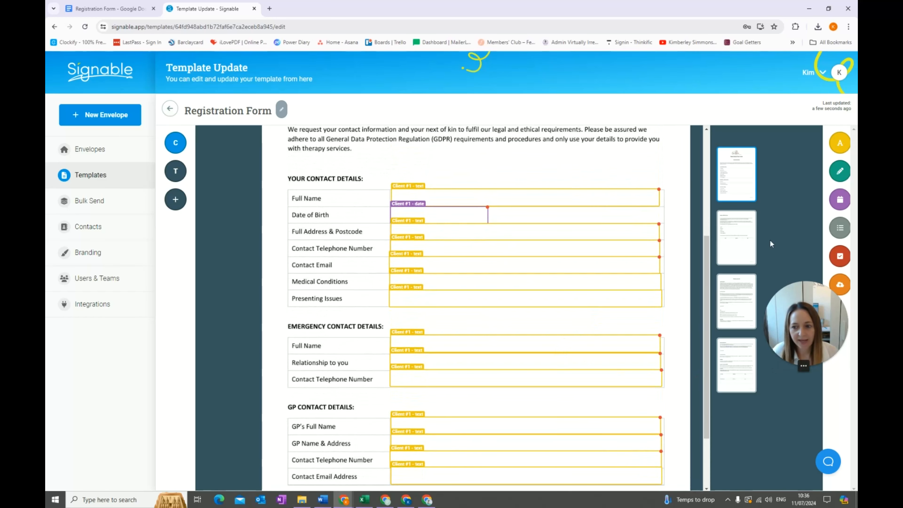
{"action": "left_click", "coordinate": [736, 238]}
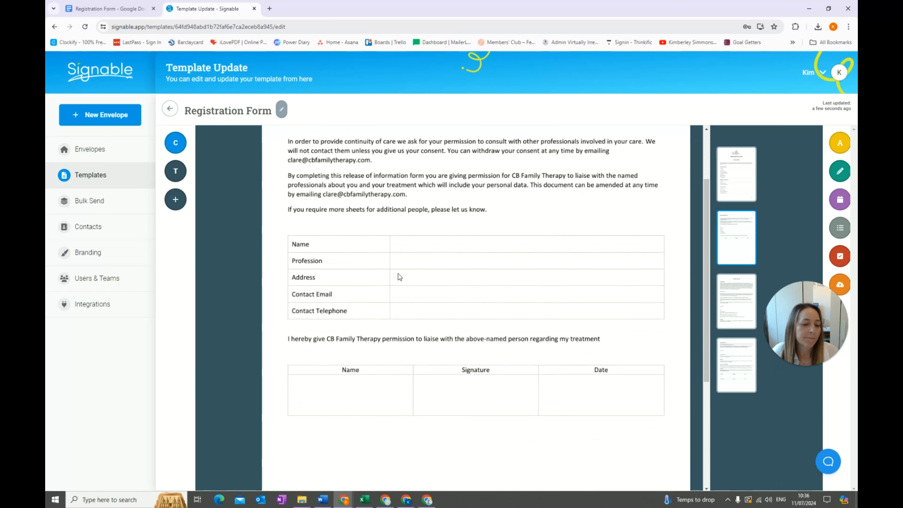
{"action": "scroll", "coordinate": [396, 274], "scroll_direction": "up", "scroll_amount": 1}
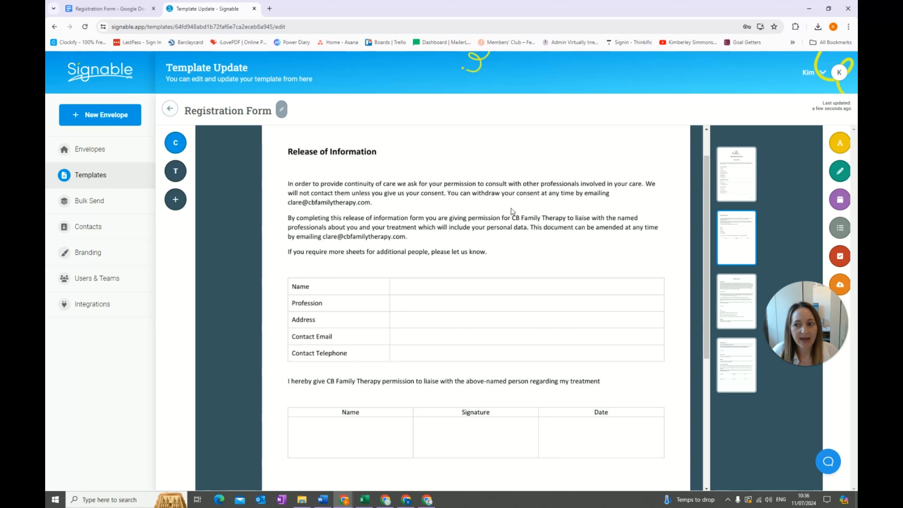
{"action": "left_click", "coordinate": [840, 143]}
{"action": "left_click", "coordinate": [390, 278]}
{"action": "left_click", "coordinate": [390, 298]}
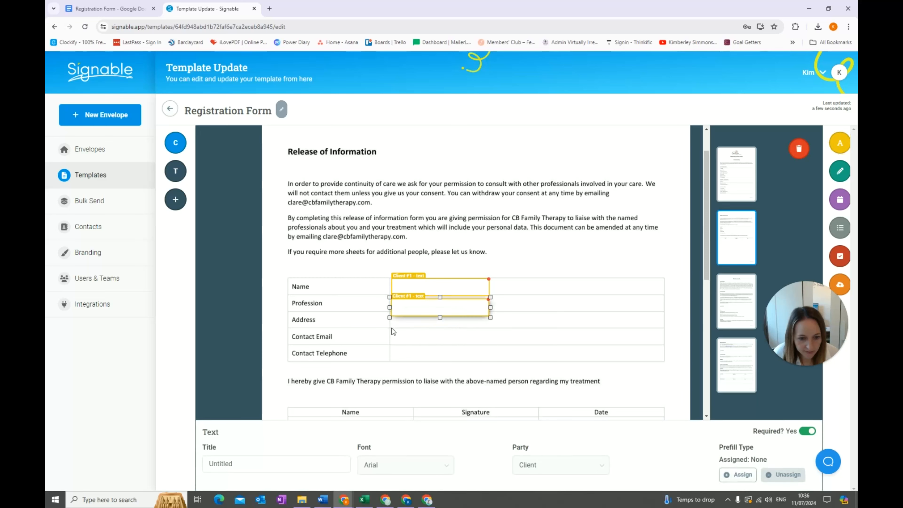
{"action": "left_click", "coordinate": [393, 319]}
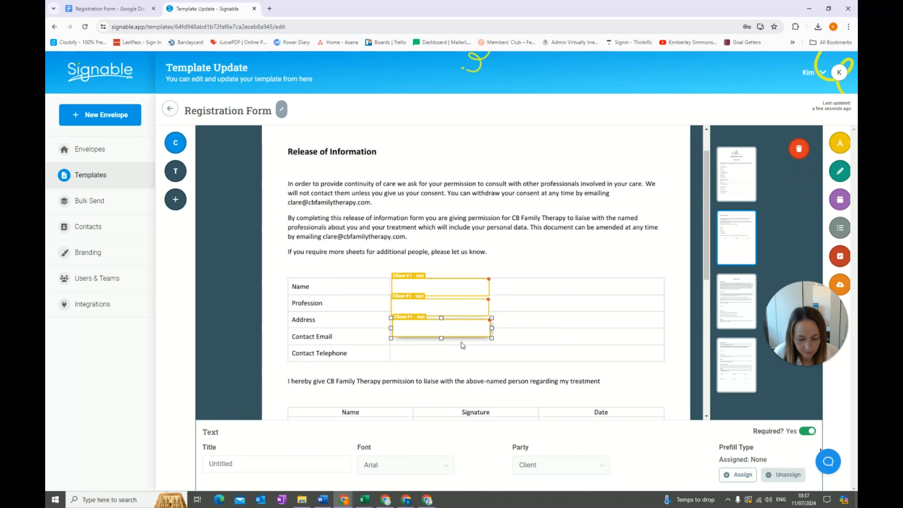
{"action": "left_click", "coordinate": [500, 332]}
{"action": "left_click", "coordinate": [417, 351]}
{"action": "left_click", "coordinate": [304, 426]}
{"action": "key", "text": "Escape"}
Align and widen the five text fields from Name to Contact Telephone on the Release of Information page to fill their rows
{"action": "left_click_drag", "start_coordinate": [430, 288], "coordinate": [428, 284]}
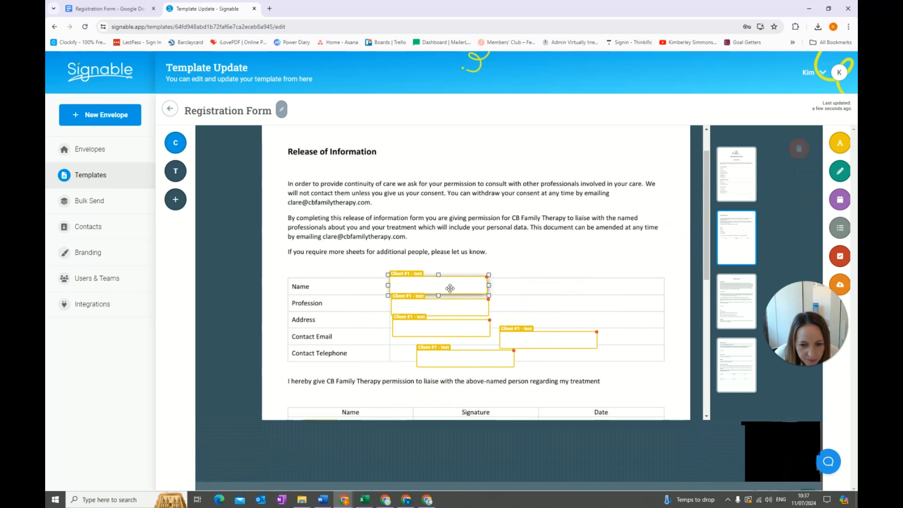
{"action": "left_click_drag", "start_coordinate": [487, 288], "coordinate": [662, 287]}
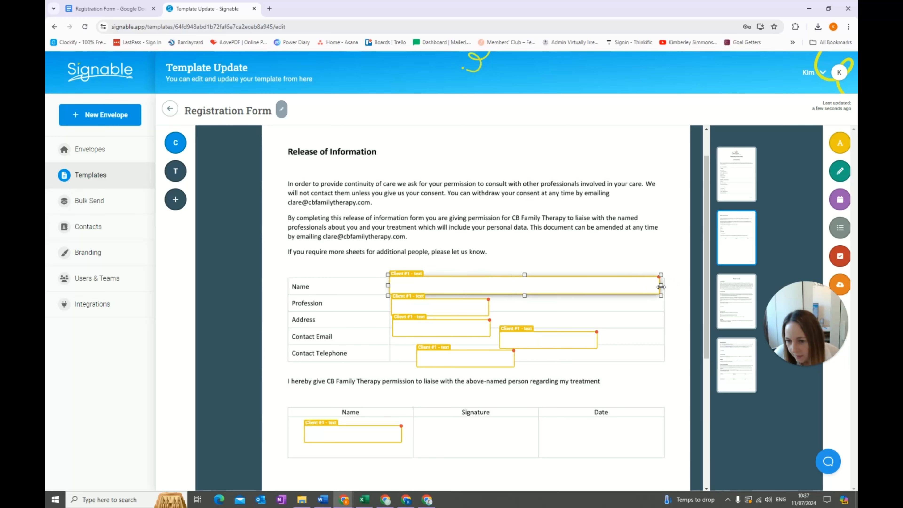
{"action": "left_click", "coordinate": [474, 304]}
{"action": "left_click_drag", "start_coordinate": [489, 302], "coordinate": [661, 302]}
{"action": "left_click", "coordinate": [443, 330]}
{"action": "left_click_drag", "start_coordinate": [443, 330], "coordinate": [663, 319]}
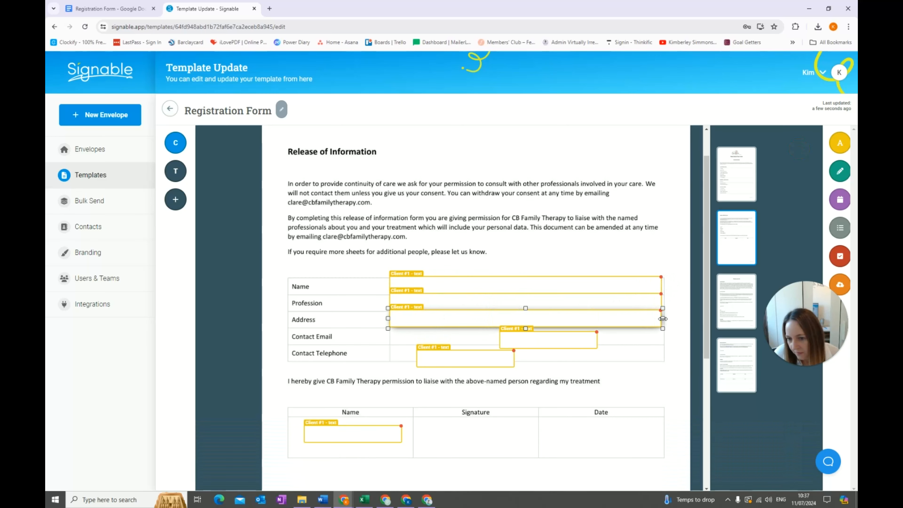
{"action": "left_click_drag", "start_coordinate": [583, 340], "coordinate": [472, 332]}
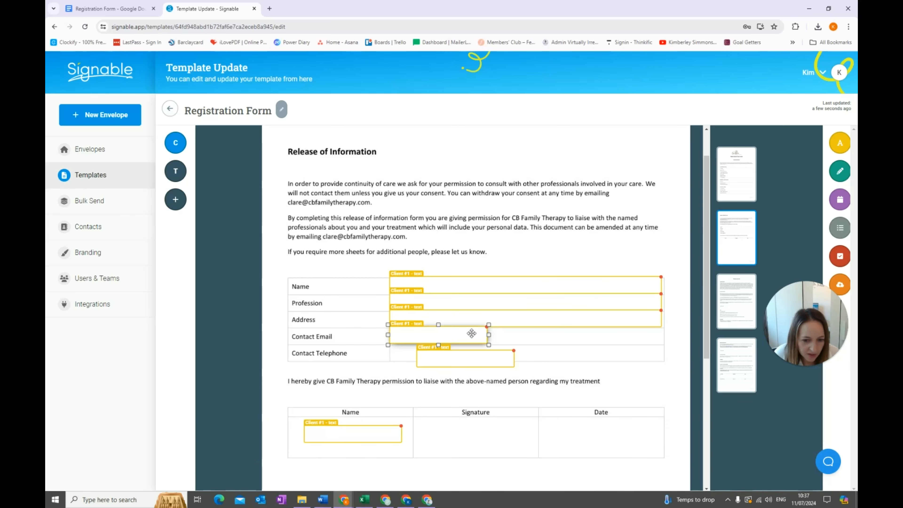
{"action": "left_click_drag", "start_coordinate": [489, 335], "coordinate": [659, 335]}
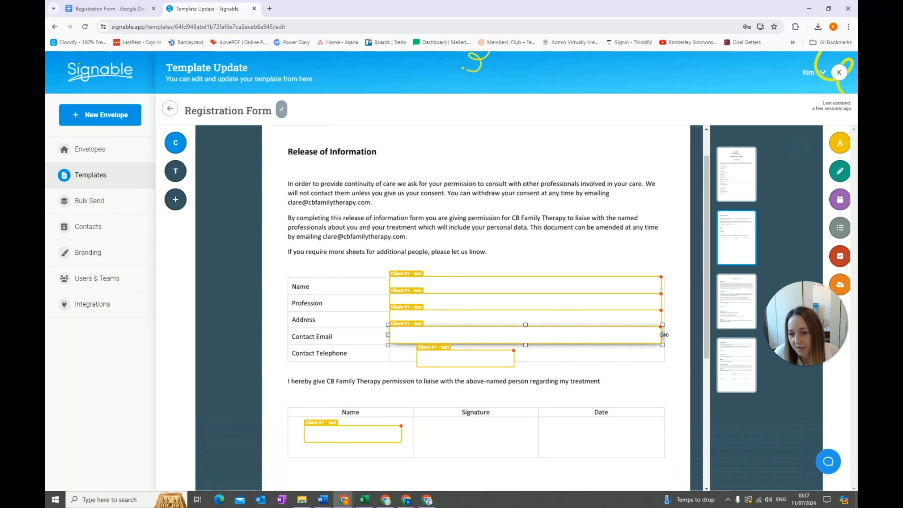
{"action": "left_click_drag", "start_coordinate": [486, 361], "coordinate": [654, 352]}
{"action": "left_click", "coordinate": [456, 352]}
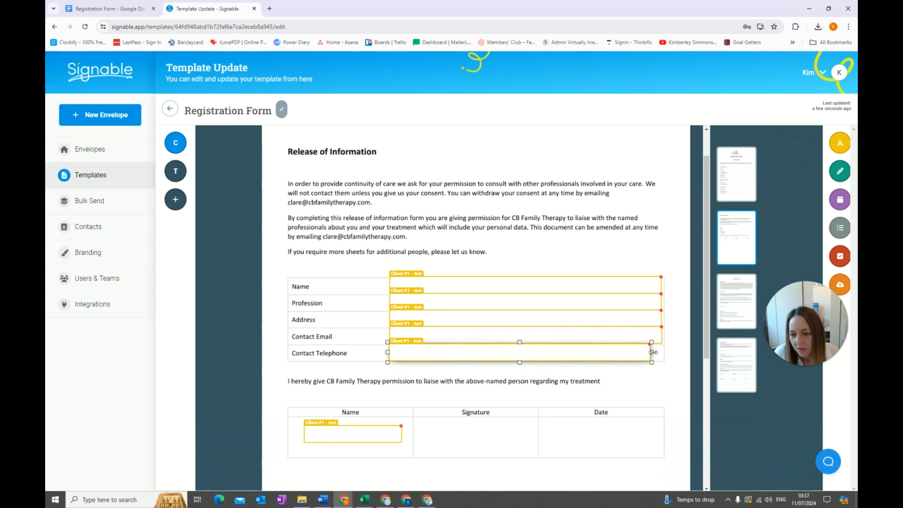
Make the Name, Profession, Address, Contact Email and Contact Telephone fields on the Release of Information page not required
{"action": "left_click", "coordinate": [590, 284]}
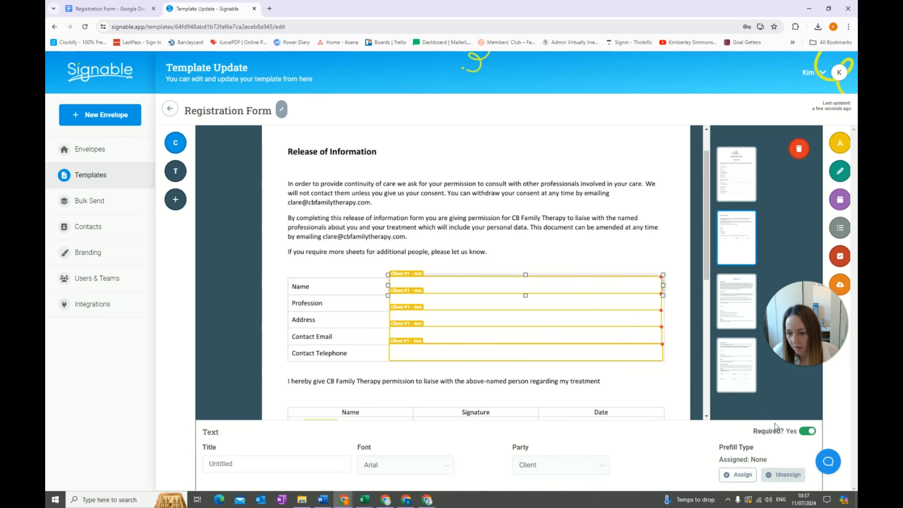
{"action": "left_click", "coordinate": [646, 304]}
{"action": "left_click", "coordinate": [803, 432]}
{"action": "left_click", "coordinate": [626, 330]}
{"action": "left_click", "coordinate": [805, 432]}
{"action": "left_click", "coordinate": [631, 336]}
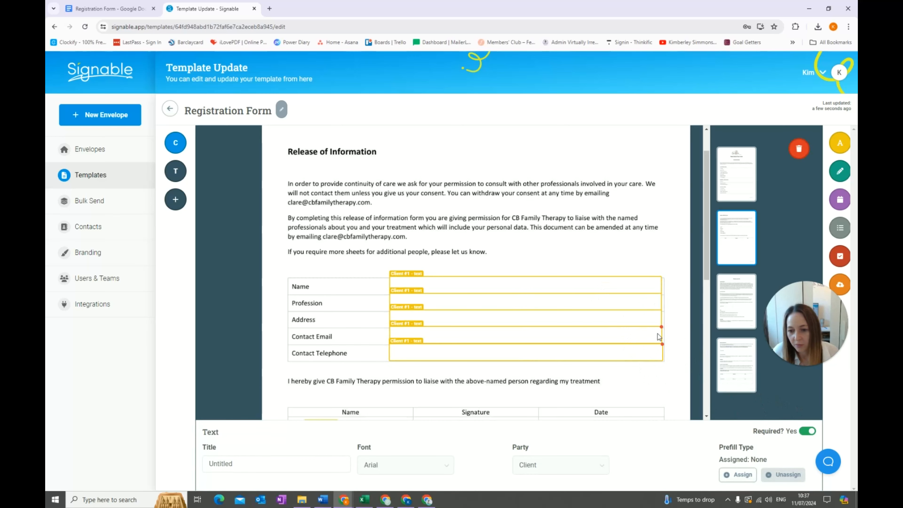
{"action": "left_click", "coordinate": [658, 334]}
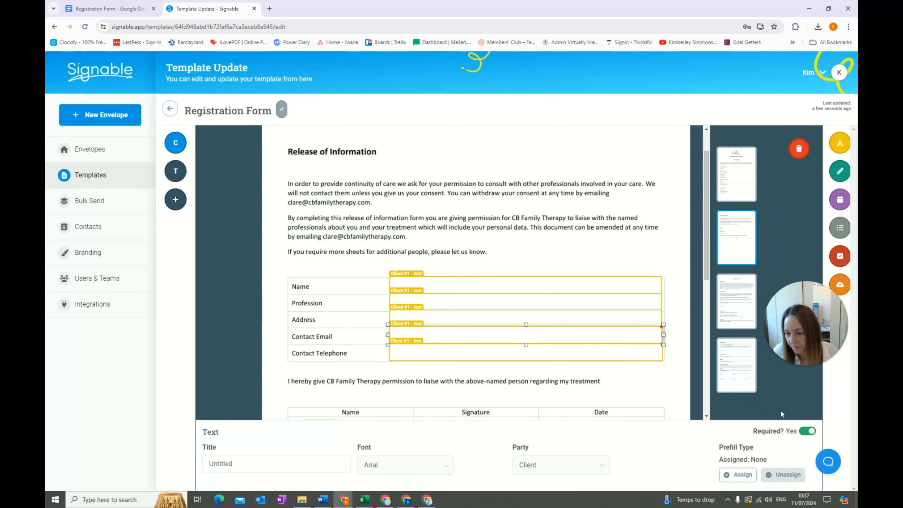
{"action": "left_click", "coordinate": [630, 358]}
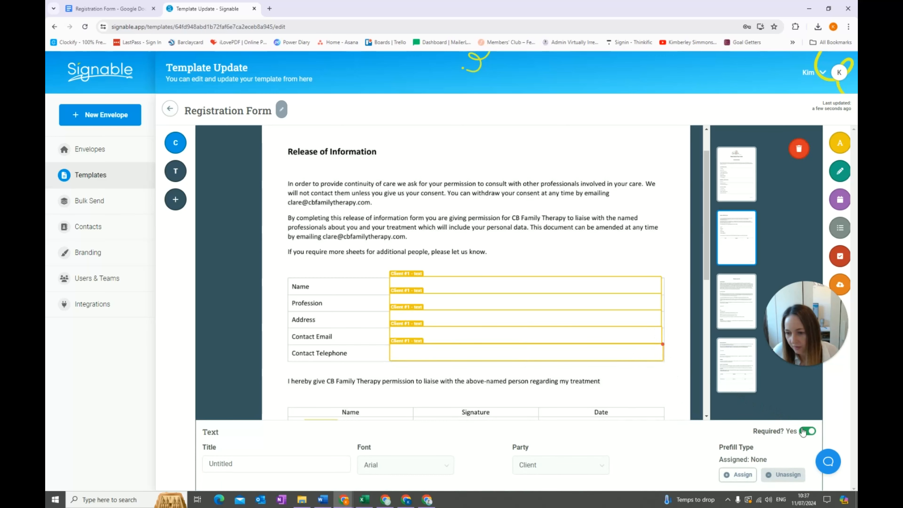
Fit the Name field in page 2's signature table to its cell, and add client signature and date fields fitted to their cells
{"action": "scroll", "coordinate": [383, 312], "scroll_direction": "down", "scroll_amount": 4}
{"action": "left_click_drag", "start_coordinate": [355, 276], "coordinate": [412, 264]}
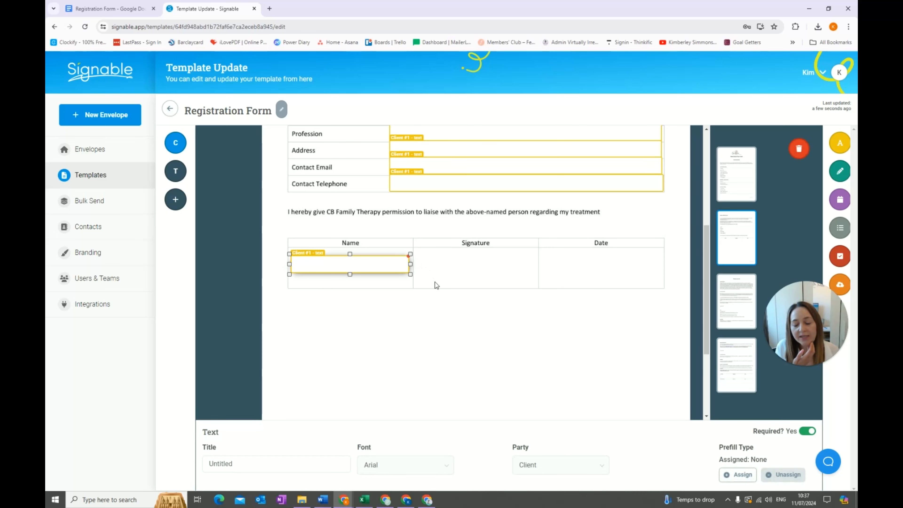
{"action": "left_click", "coordinate": [840, 171]}
{"action": "left_click", "coordinate": [468, 261]}
{"action": "left_click", "coordinate": [840, 199]}
{"action": "left_click", "coordinate": [596, 262]}
{"action": "left_click_drag", "start_coordinate": [495, 267], "coordinate": [537, 287]}
{"action": "left_click_drag", "start_coordinate": [585, 271], "coordinate": [562, 267]}
{"action": "left_click", "coordinate": [549, 319]}
On page 3, place a client text field in the Client Initial box under Data Protection and resize it to fit the cell
{"action": "left_click", "coordinate": [731, 322]}
{"action": "scroll", "coordinate": [600, 289], "scroll_direction": "down", "scroll_amount": 5}
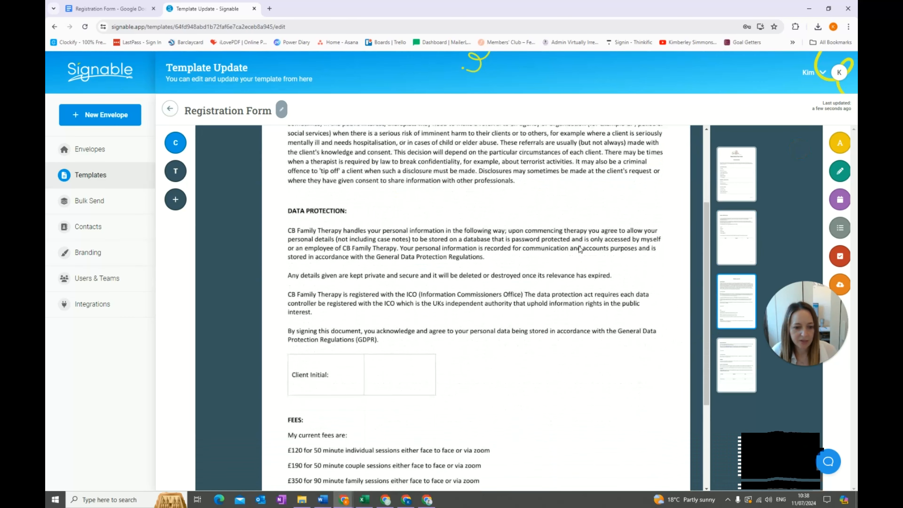
{"action": "left_click", "coordinate": [840, 143]}
{"action": "left_click", "coordinate": [367, 283]}
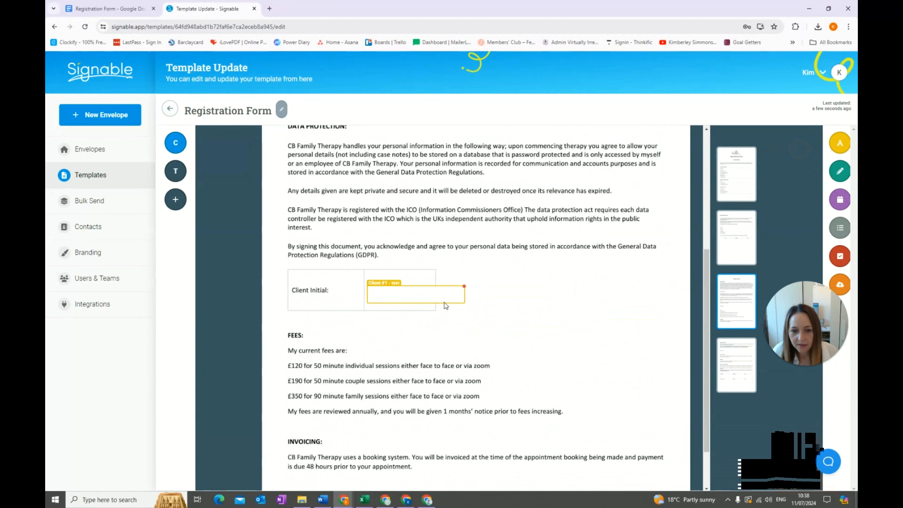
{"action": "left_click", "coordinate": [466, 297]}
{"action": "left_click_drag", "start_coordinate": [467, 294], "coordinate": [435, 294]}
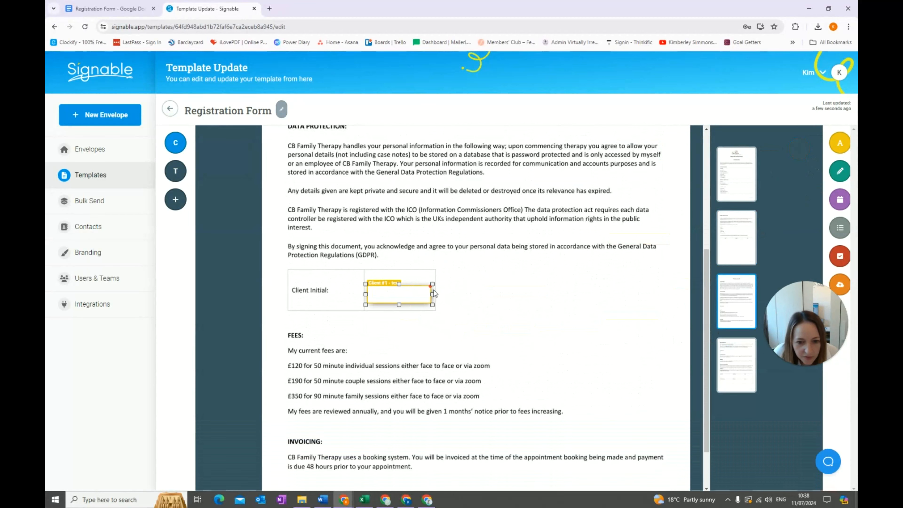
{"action": "scroll", "coordinate": [378, 280], "scroll_direction": "up", "scroll_amount": 1}
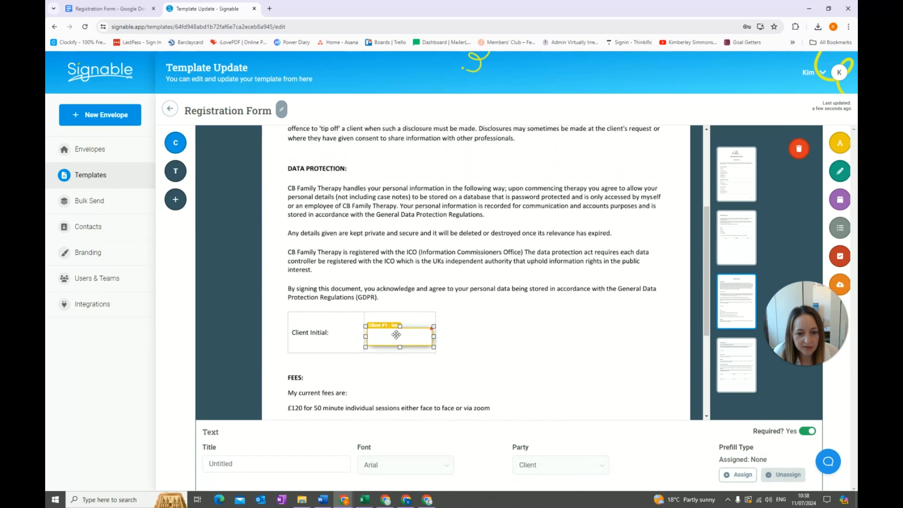
{"action": "left_click_drag", "start_coordinate": [400, 327], "coordinate": [400, 327]}
{"action": "scroll", "coordinate": [468, 356], "scroll_direction": "down", "scroll_amount": 3}
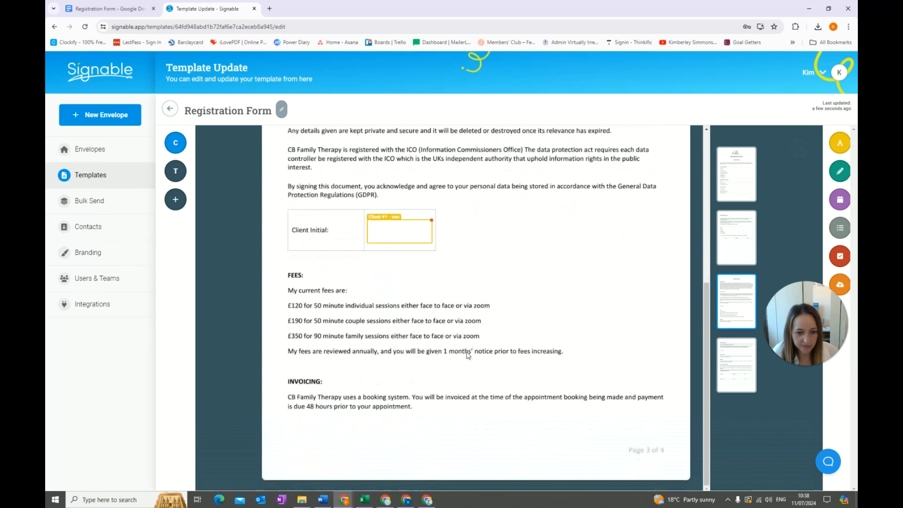
On page 4, place a client text field in the Client Initial box under Cancellation Policy and resize it to fit the cell
{"action": "left_click", "coordinate": [734, 364]}
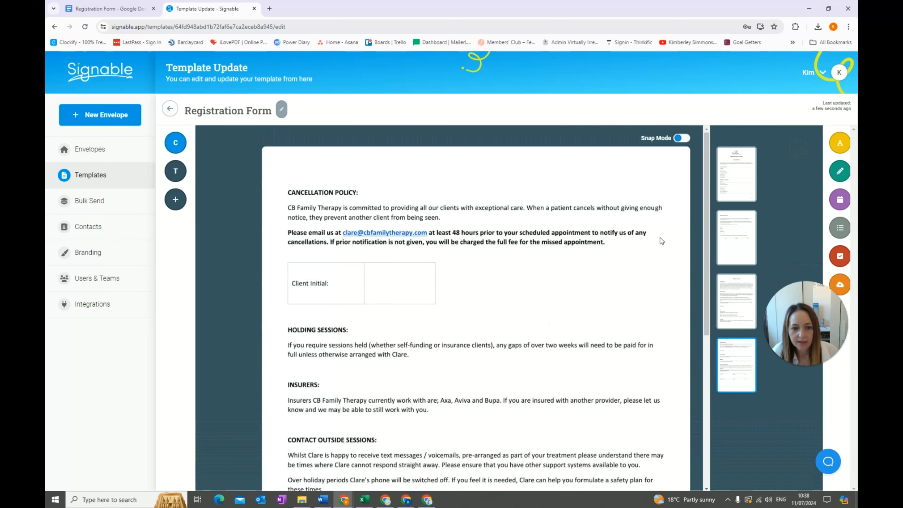
{"action": "left_click_drag", "start_coordinate": [838, 151], "coordinate": [370, 281]}
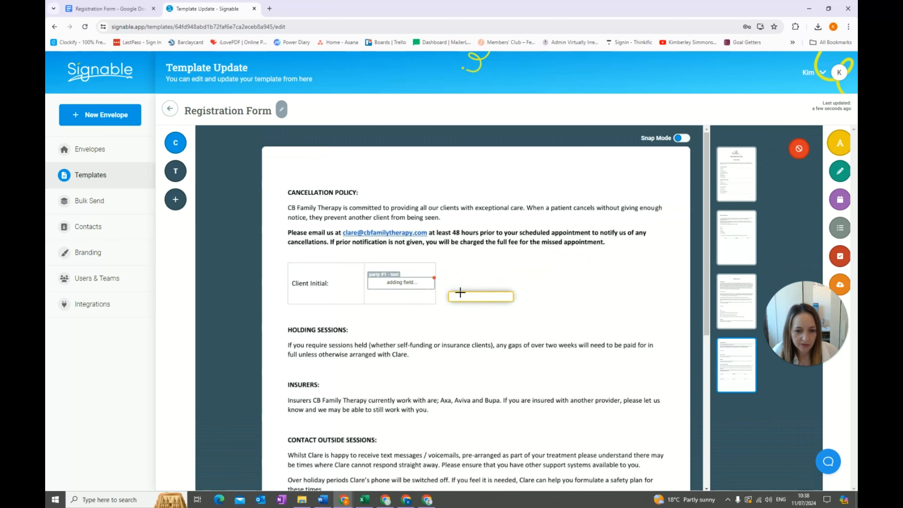
{"action": "left_click", "coordinate": [402, 287]}
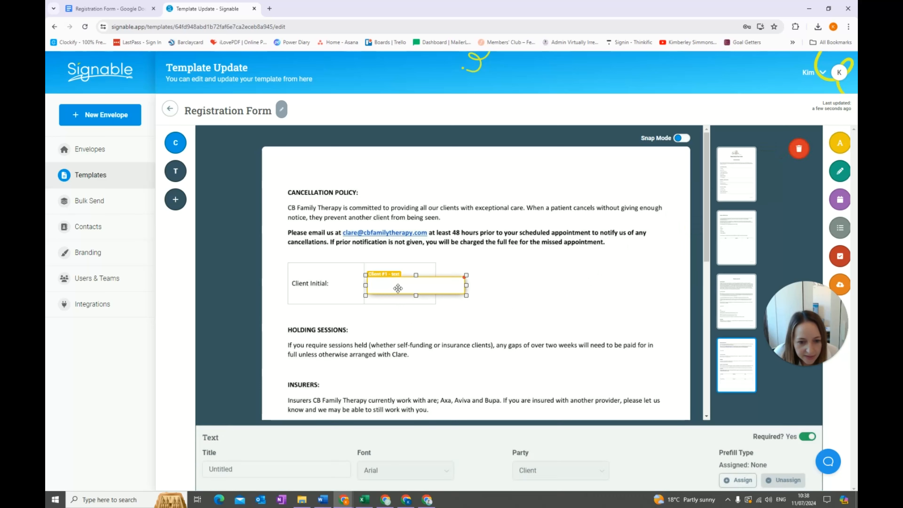
{"action": "left_click_drag", "start_coordinate": [466, 284], "coordinate": [400, 303]}
Place client text, signature and date fields in the Full Name, Signature and Date cells of the page 4 signature table
{"action": "scroll", "coordinate": [381, 299], "scroll_direction": "down", "scroll_amount": 6}
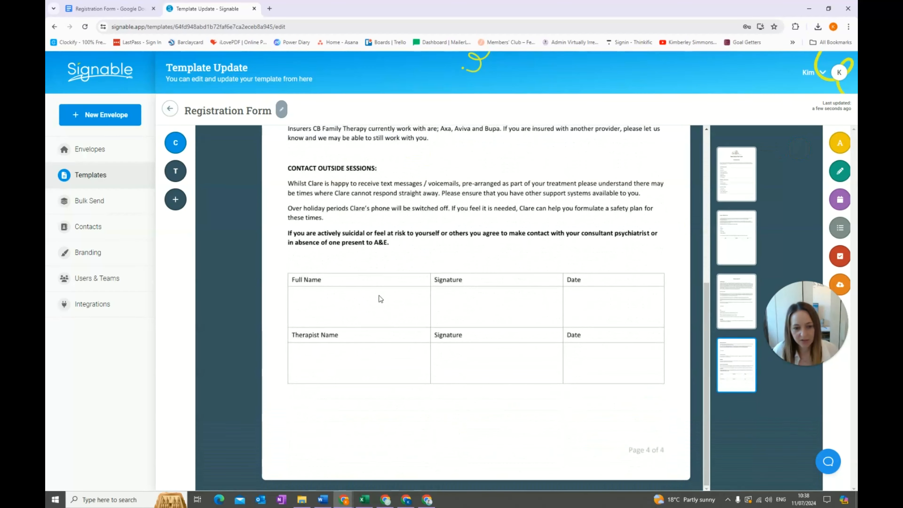
{"action": "scroll", "coordinate": [381, 299], "scroll_direction": "up", "scroll_amount": 6}
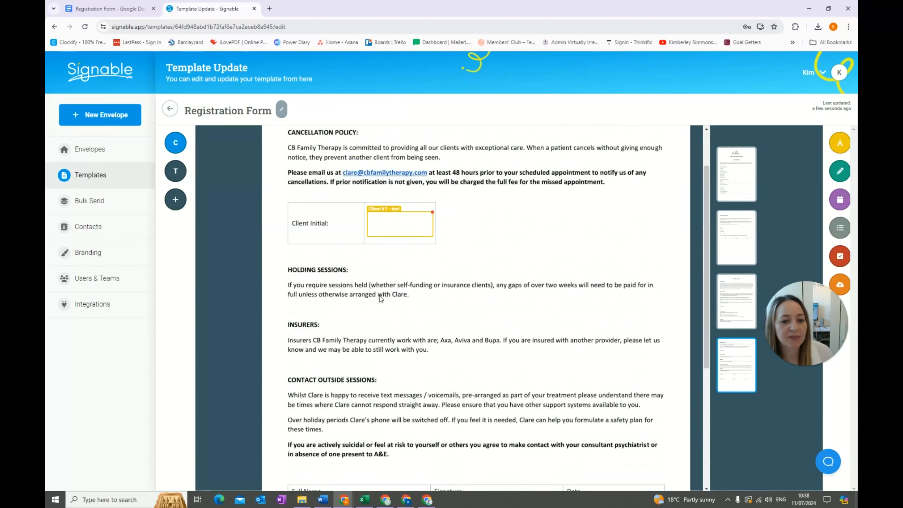
{"action": "scroll", "coordinate": [381, 299], "scroll_direction": "up", "scroll_amount": 1}
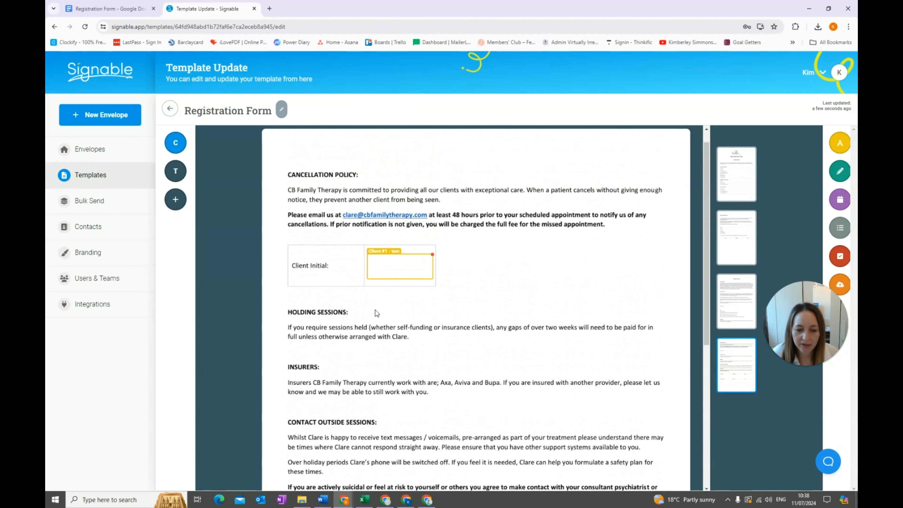
{"action": "scroll", "coordinate": [377, 313], "scroll_direction": "down", "scroll_amount": 4}
{"action": "left_click_drag", "start_coordinate": [840, 143], "coordinate": [293, 375]}
{"action": "left_click_drag", "start_coordinate": [840, 200], "coordinate": [572, 383]}
{"action": "left_click_drag", "start_coordinate": [840, 172], "coordinate": [437, 376]}
Align the three client fields in the page 4 signature table, widening the name field and enlarging the signature field to fill their cells
{"action": "left_click_drag", "start_coordinate": [323, 391], "coordinate": [320, 394]}
{"action": "left_click_drag", "start_coordinate": [392, 390], "coordinate": [428, 389]}
{"action": "left_click_drag", "start_coordinate": [488, 392], "coordinate": [561, 409]}
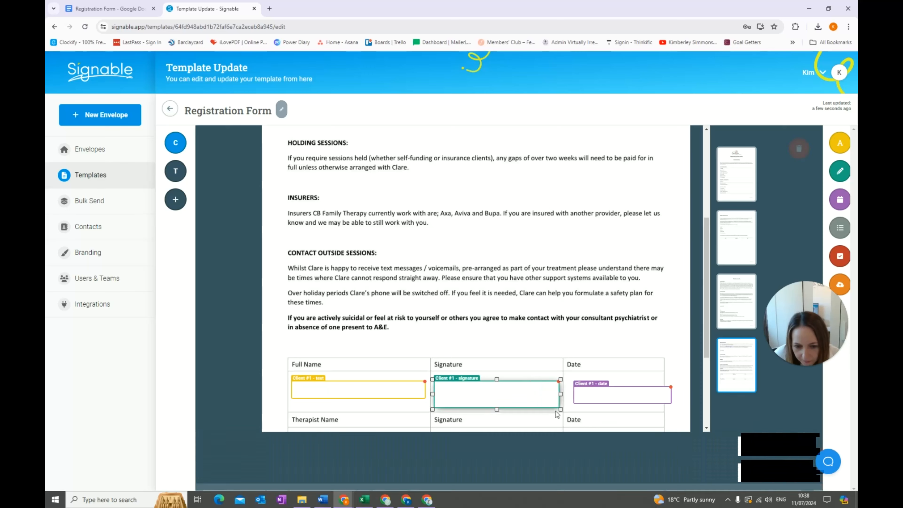
{"action": "left_click_drag", "start_coordinate": [606, 392], "coordinate": [598, 385]}
For the Therapist party, place text, signature and date fields in the Therapist Name, Signature and Date cells on page 4
{"action": "scroll", "coordinate": [454, 349], "scroll_direction": "down", "scroll_amount": 2}
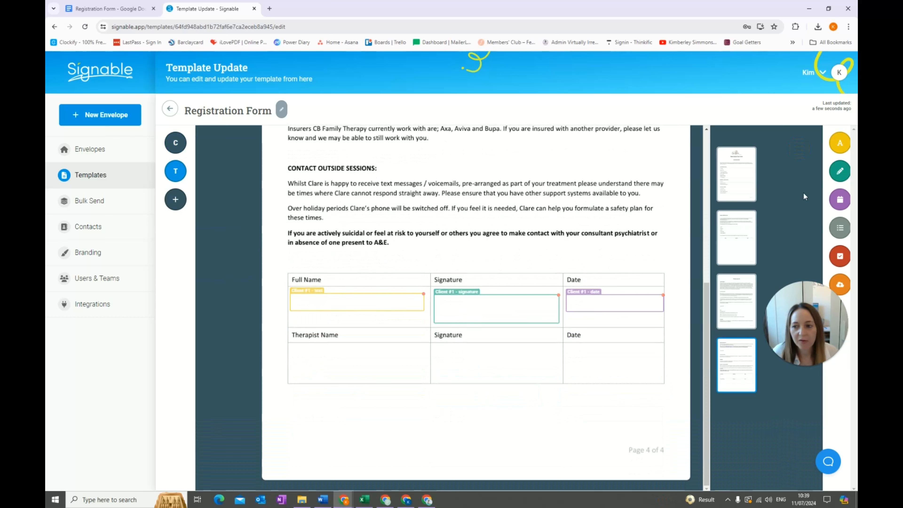
{"action": "left_click", "coordinate": [840, 142]}
{"action": "left_click", "coordinate": [294, 354]}
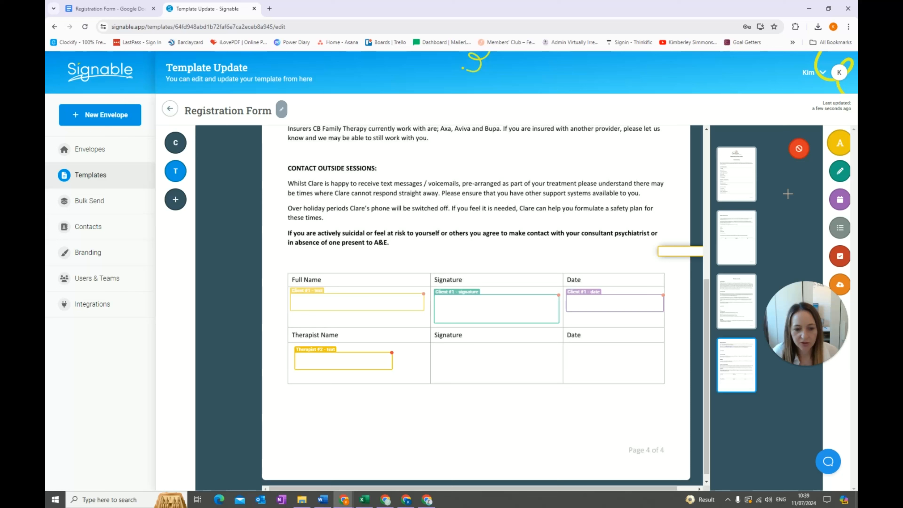
{"action": "left_click", "coordinate": [841, 171]}
{"action": "left_click", "coordinate": [465, 358]}
{"action": "left_click", "coordinate": [840, 199]}
{"action": "left_click", "coordinate": [582, 359]}
Align the three therapist fields in their cells, widening the name field and enlarging the signature field
{"action": "left_click_drag", "start_coordinate": [308, 359], "coordinate": [304, 354]}
{"action": "left_click_drag", "start_coordinate": [389, 357], "coordinate": [428, 358]}
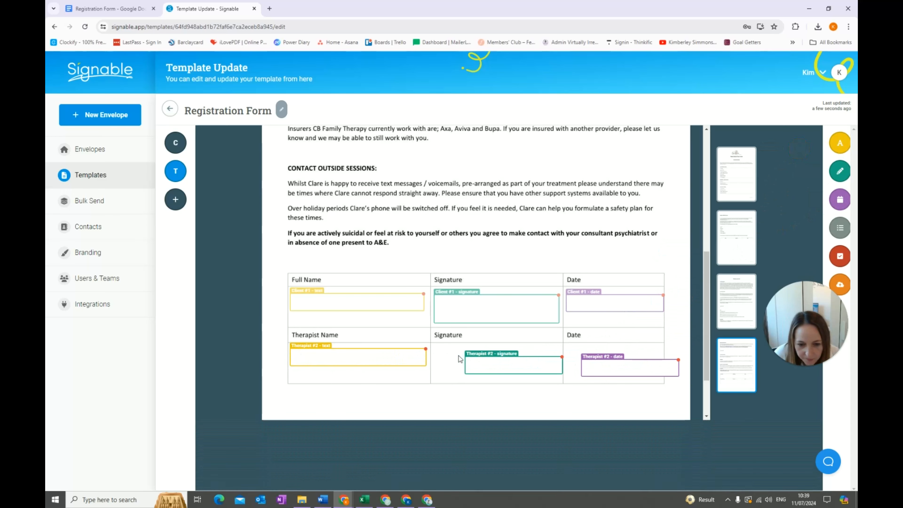
{"action": "left_click_drag", "start_coordinate": [486, 361], "coordinate": [452, 354]}
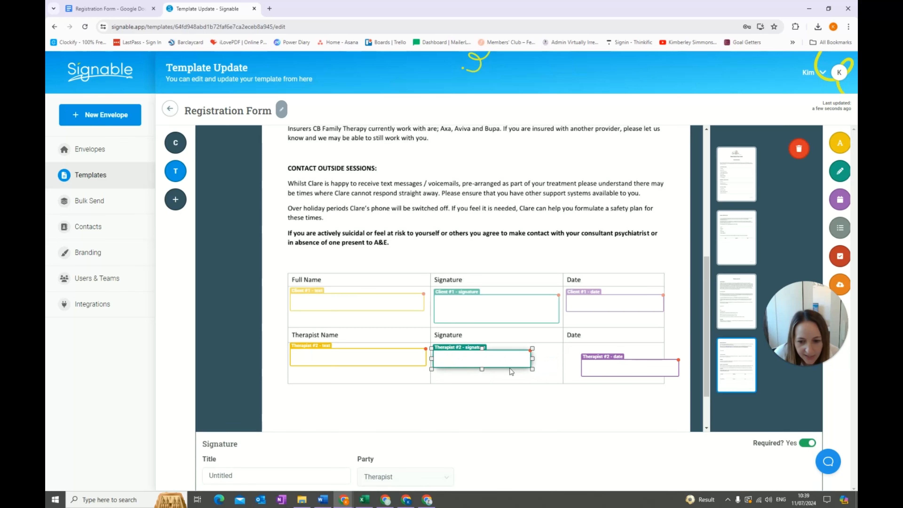
{"action": "left_click_drag", "start_coordinate": [533, 369], "coordinate": [560, 381]}
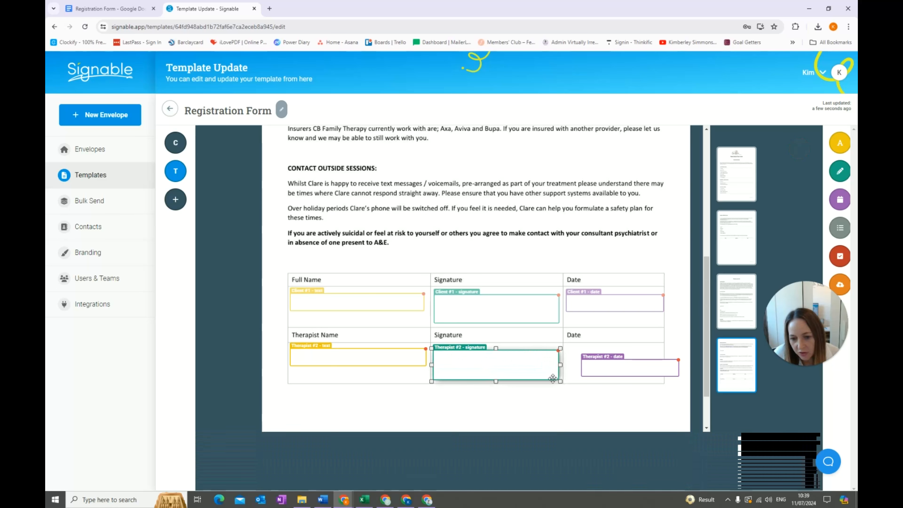
{"action": "left_click_drag", "start_coordinate": [626, 369], "coordinate": [608, 360]}
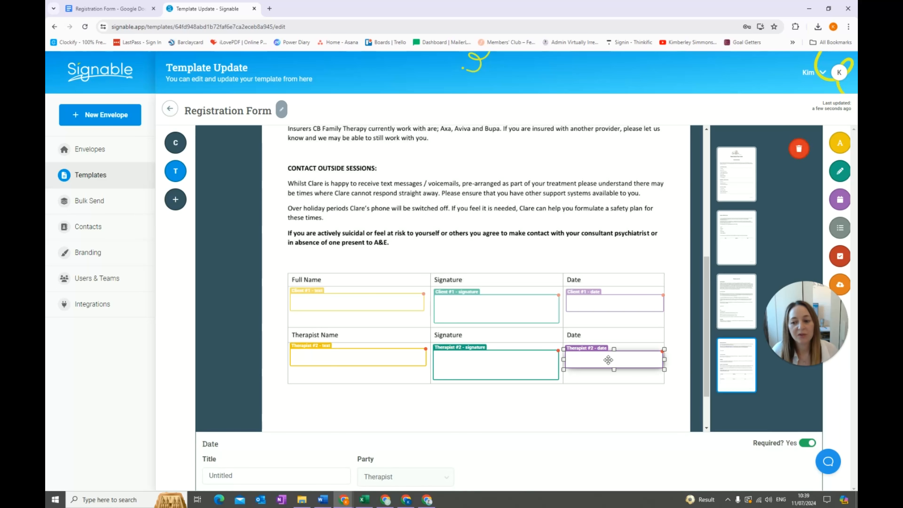
{"action": "left_click", "coordinate": [608, 408]}
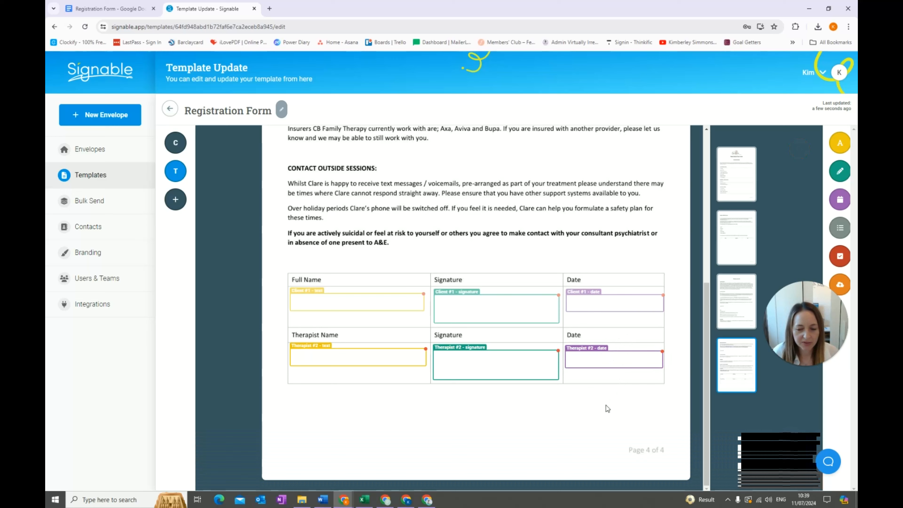
Review the placed fields on pages 1 to 4 of the template for completeness
{"action": "left_click", "coordinate": [741, 186]}
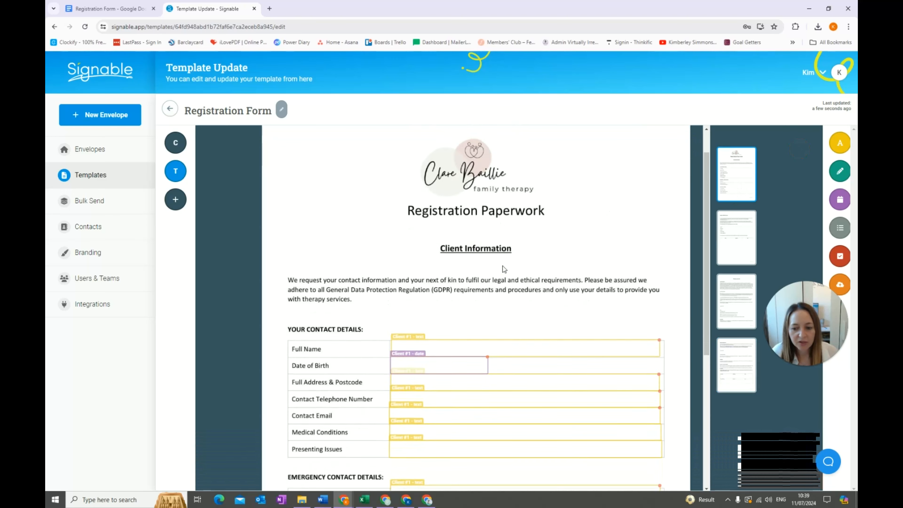
{"action": "scroll", "coordinate": [504, 270], "scroll_direction": "down", "scroll_amount": 5}
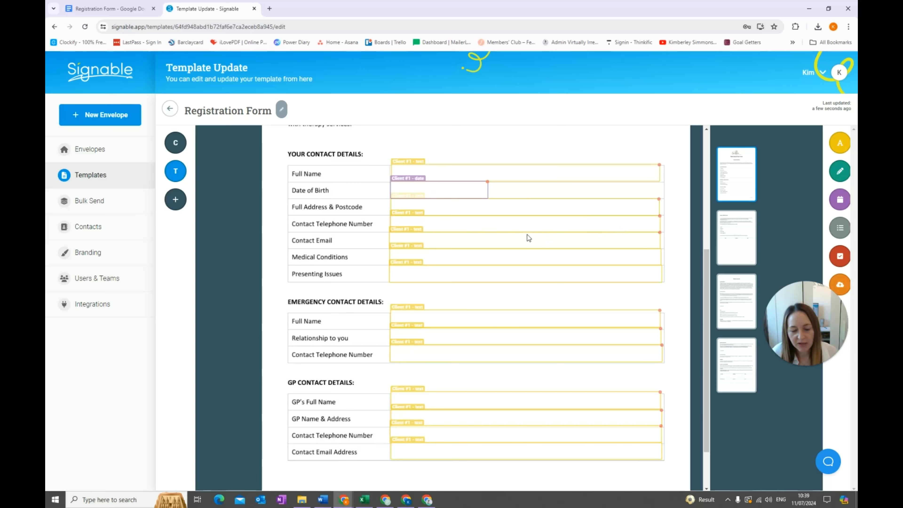
{"action": "scroll", "coordinate": [503, 256], "scroll_direction": "down", "scroll_amount": 2}
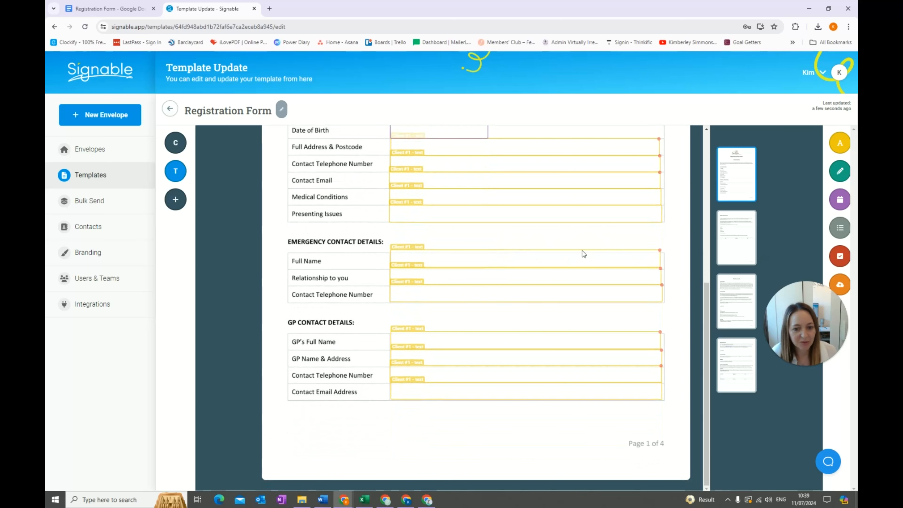
{"action": "scroll", "coordinate": [569, 214], "scroll_direction": "up", "scroll_amount": 1}
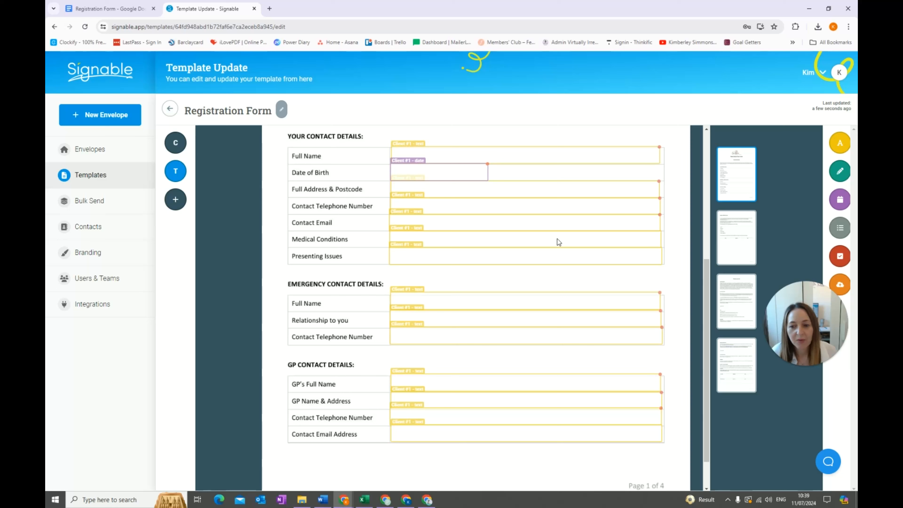
{"action": "left_click", "coordinate": [737, 250]}
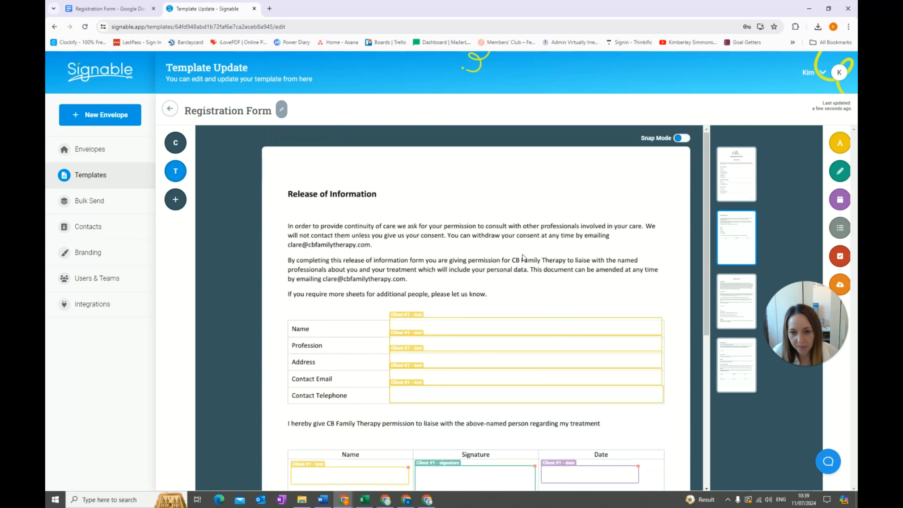
{"action": "scroll", "coordinate": [422, 231], "scroll_direction": "down", "scroll_amount": 1}
{"action": "scroll", "coordinate": [423, 231], "scroll_direction": "down", "scroll_amount": 2}
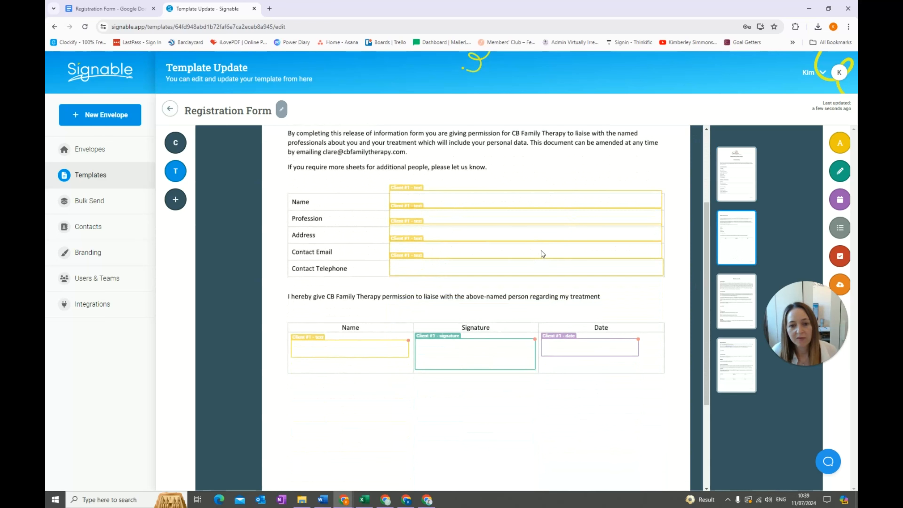
{"action": "scroll", "coordinate": [542, 254], "scroll_direction": "up", "scroll_amount": 2}
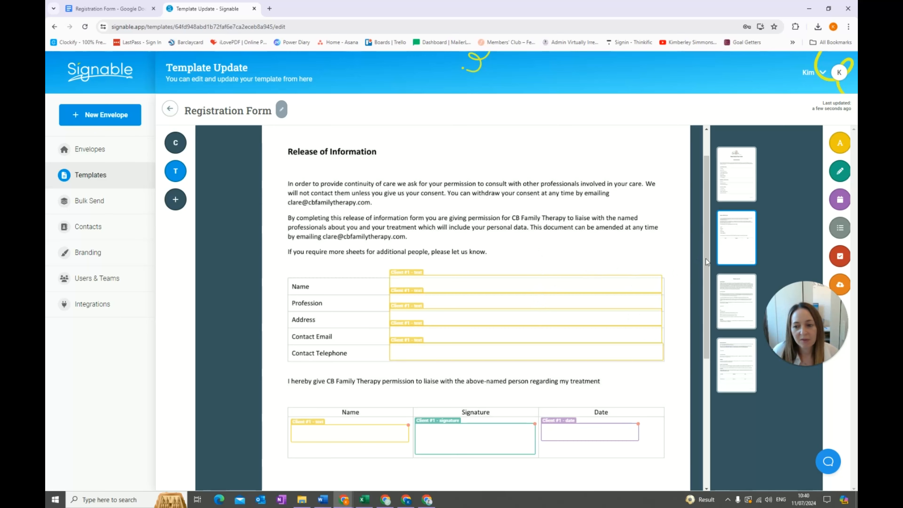
{"action": "left_click", "coordinate": [736, 299]}
{"action": "scroll", "coordinate": [490, 309], "scroll_direction": "down", "scroll_amount": 5}
{"action": "scroll", "coordinate": [490, 309], "scroll_direction": "down", "scroll_amount": 8}
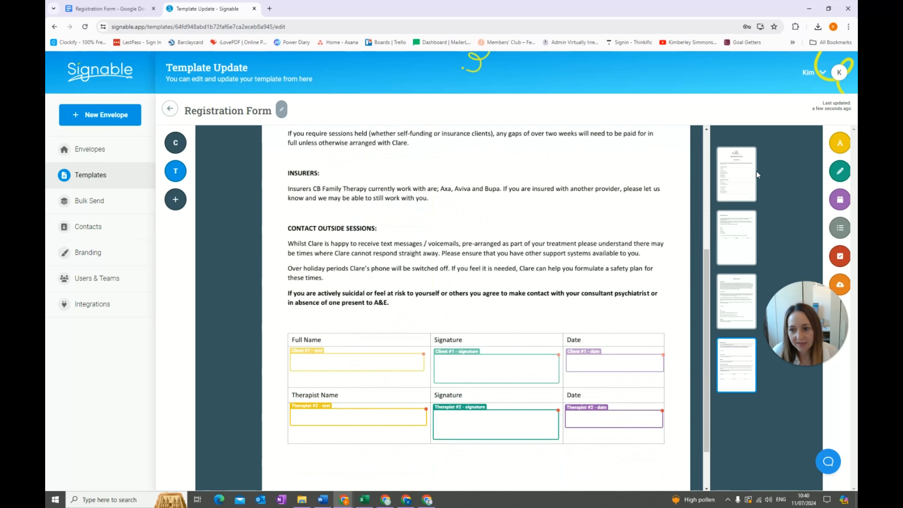
Go through pages 1 to 3 once more, checking the field placement on each page
{"action": "left_click", "coordinate": [747, 174]}
{"action": "scroll", "coordinate": [543, 284], "scroll_direction": "down", "scroll_amount": 4}
{"action": "scroll", "coordinate": [544, 292], "scroll_direction": "down", "scroll_amount": 3}
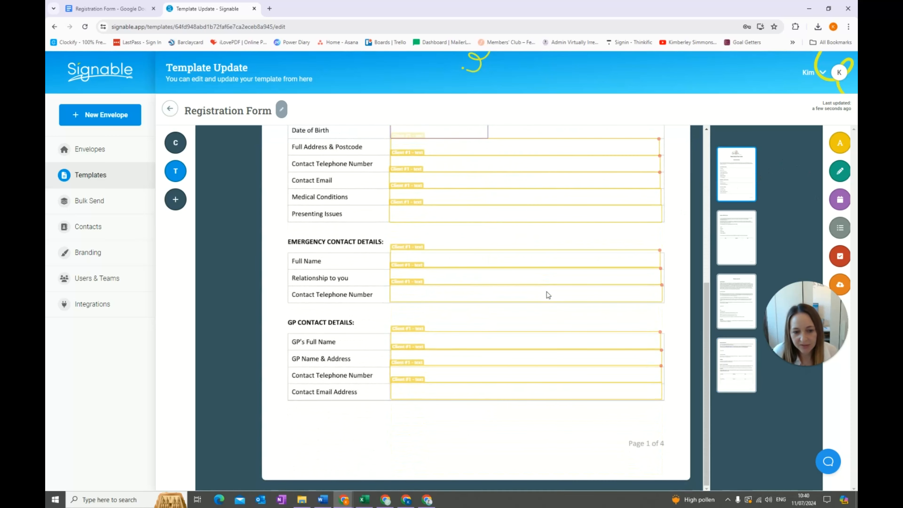
{"action": "left_click", "coordinate": [742, 237]}
{"action": "scroll", "coordinate": [480, 257], "scroll_direction": "down", "scroll_amount": 4}
{"action": "scroll", "coordinate": [480, 257], "scroll_direction": "down", "scroll_amount": 3}
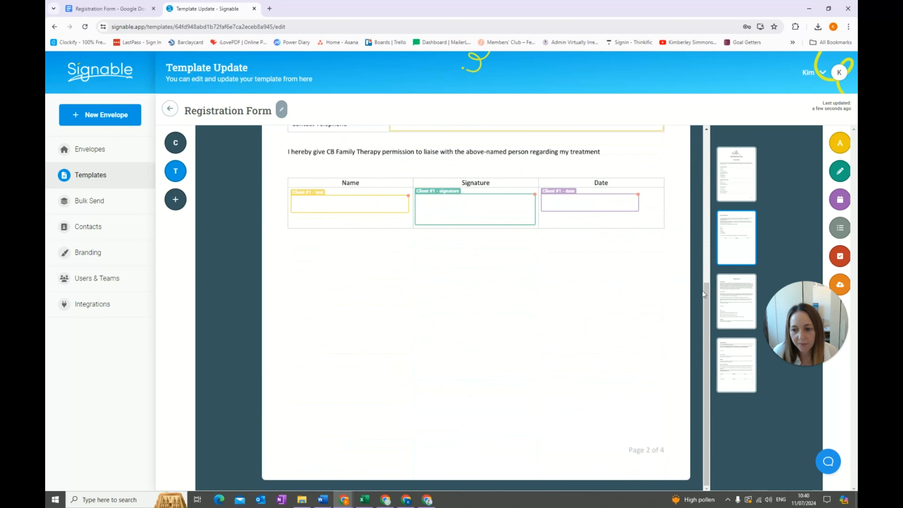
{"action": "left_click", "coordinate": [738, 297]}
{"action": "scroll", "coordinate": [469, 294], "scroll_direction": "down", "scroll_amount": 3}
{"action": "scroll", "coordinate": [469, 295], "scroll_direction": "down", "scroll_amount": 4}
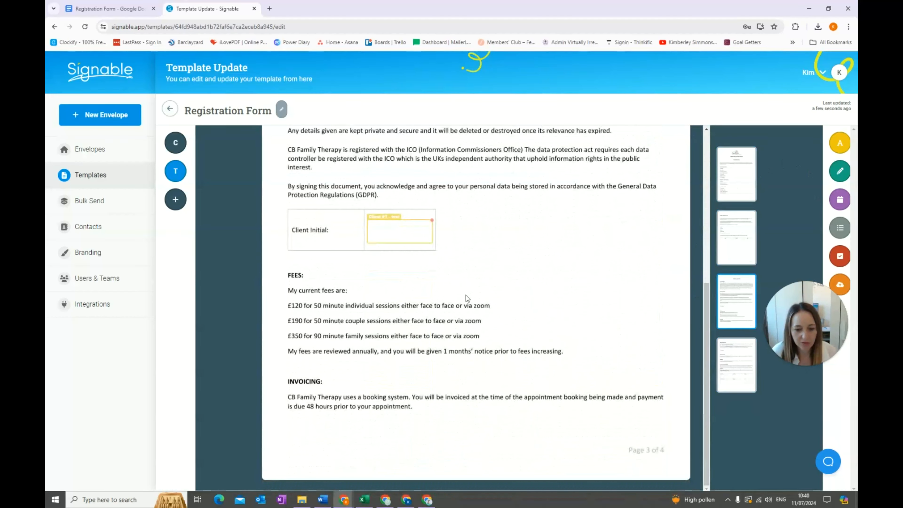
Place a trial checkbox beside the Client Initial label on page 3 and delete it
{"action": "scroll", "coordinate": [702, 306], "scroll_direction": "up", "scroll_amount": 3}
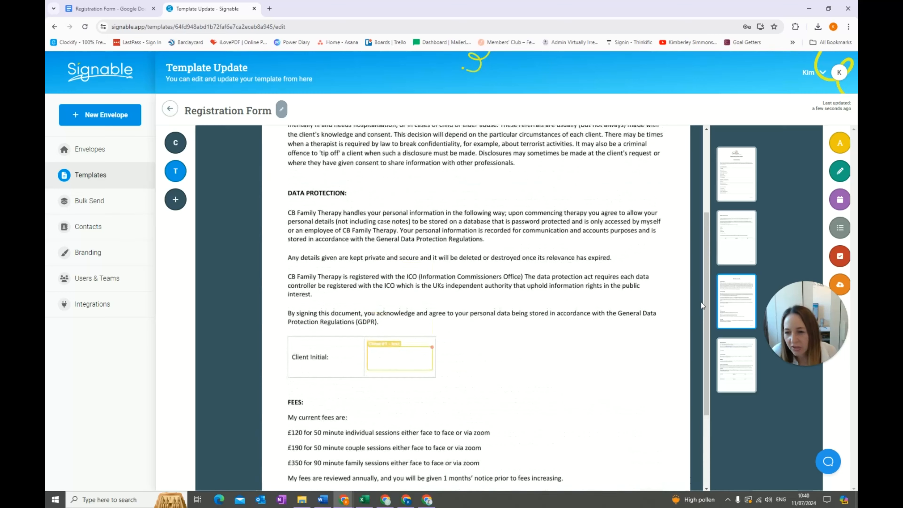
{"action": "left_click", "coordinate": [739, 195]}
{"action": "left_click", "coordinate": [730, 301]}
{"action": "scroll", "coordinate": [476, 284], "scroll_direction": "down", "scroll_amount": 3}
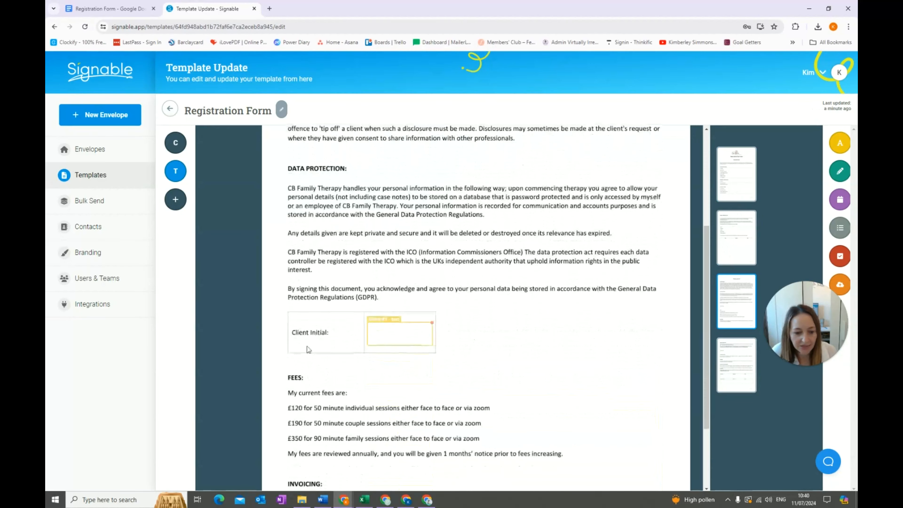
{"action": "left_click", "coordinate": [840, 257]}
{"action": "left_click", "coordinate": [350, 331]}
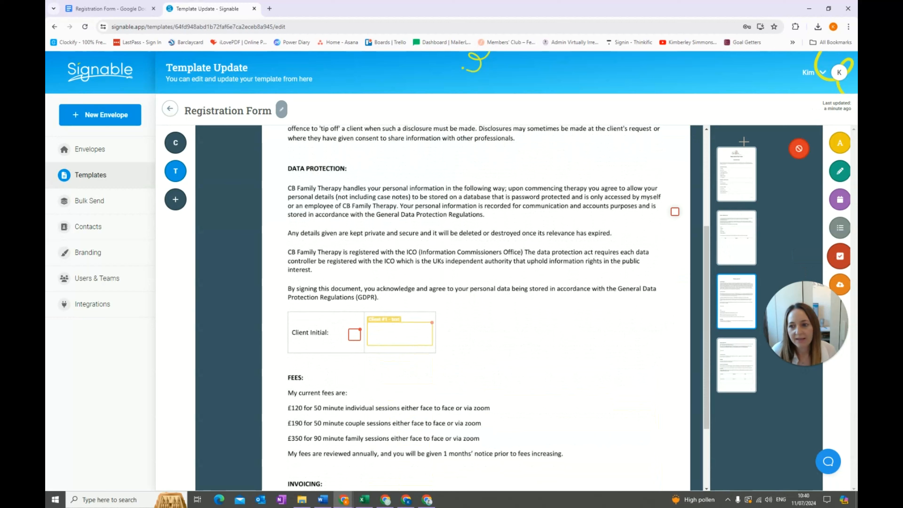
{"action": "left_click", "coordinate": [799, 148]}
{"action": "left_click", "coordinate": [352, 334]}
{"action": "left_click_drag", "start_coordinate": [351, 336], "coordinate": [349, 335]}
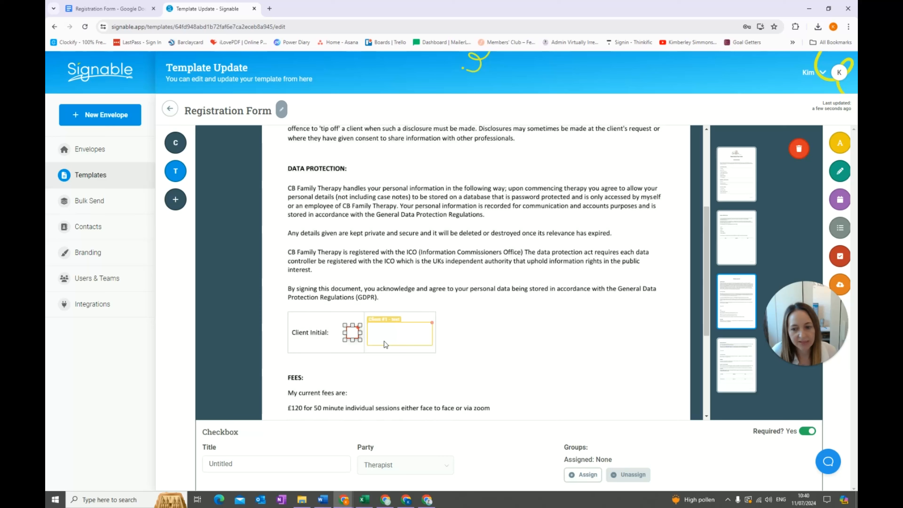
{"action": "left_click", "coordinate": [799, 150]}
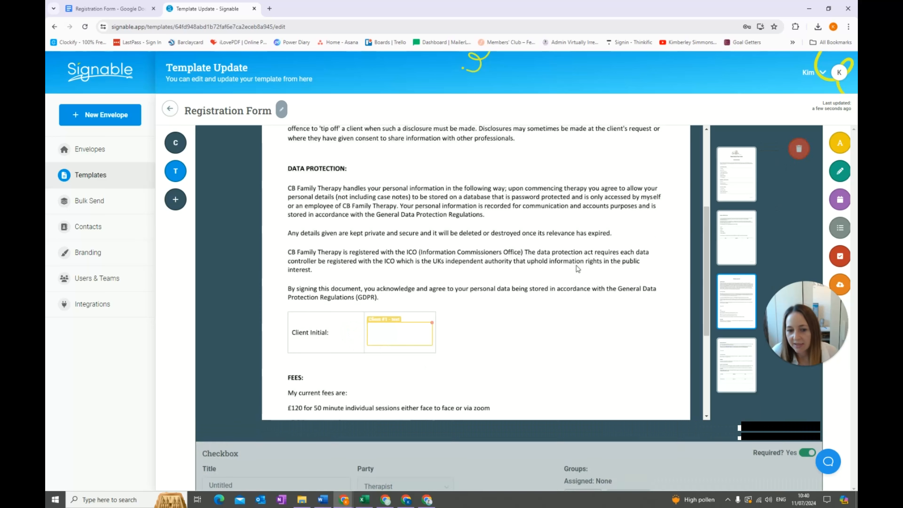
Leave the Registration Form template editor and return to the list of templates
{"action": "scroll", "coordinate": [466, 278], "scroll_direction": "up", "scroll_amount": 5}
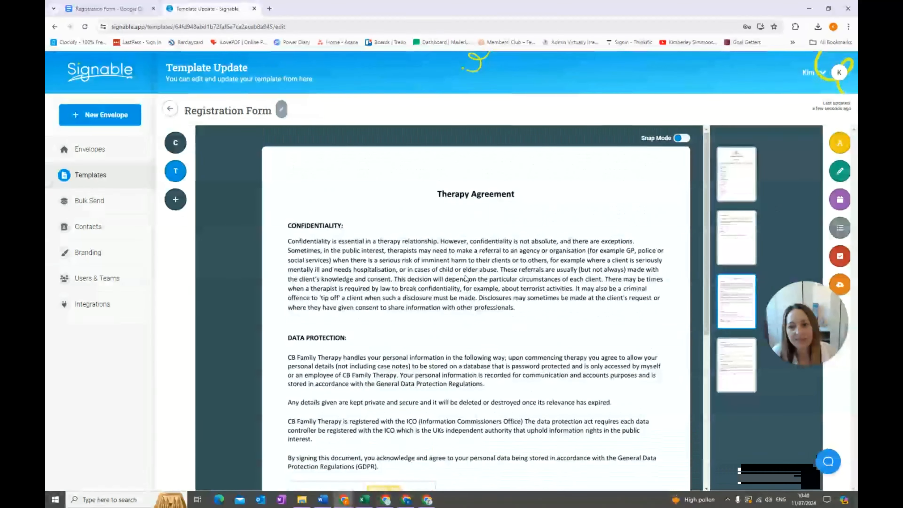
{"action": "left_click", "coordinate": [170, 108]}
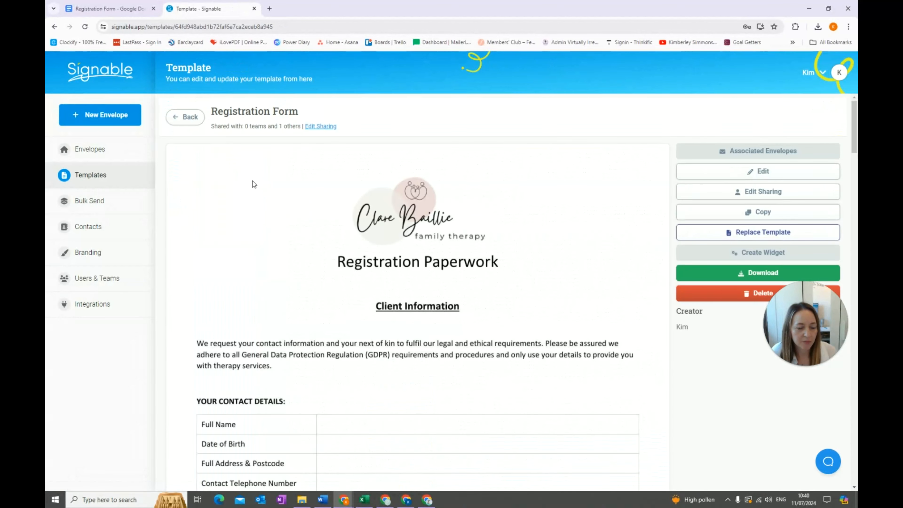
{"action": "left_click", "coordinate": [188, 117]}
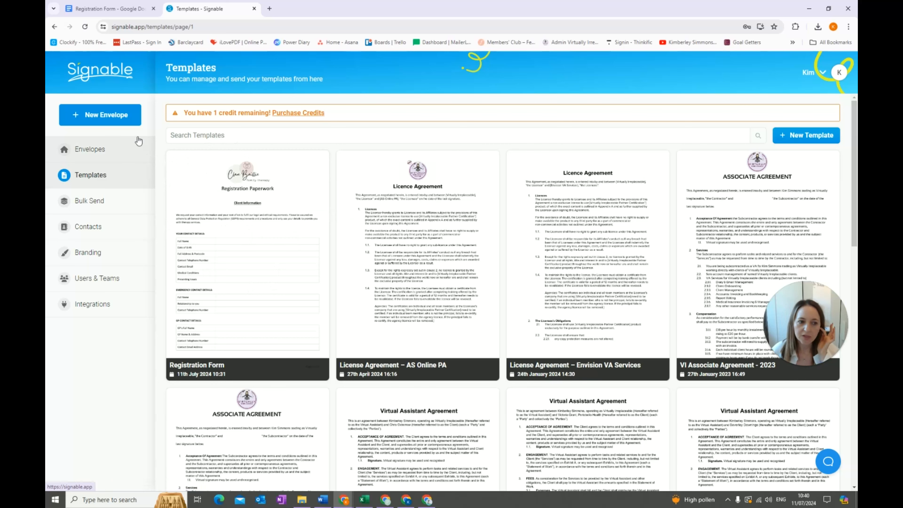
Start a new envelope and title it Registration Form
{"action": "left_click", "coordinate": [122, 117]}
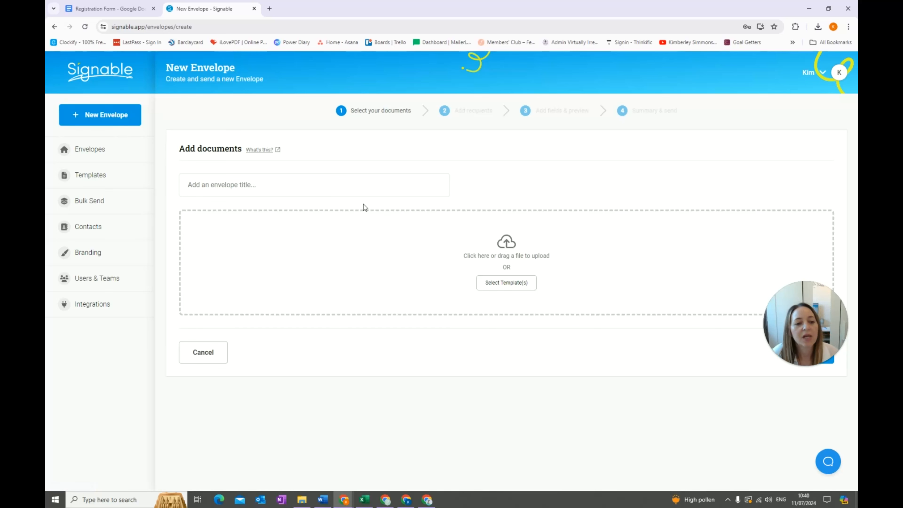
{"action": "left_click", "coordinate": [291, 182]}
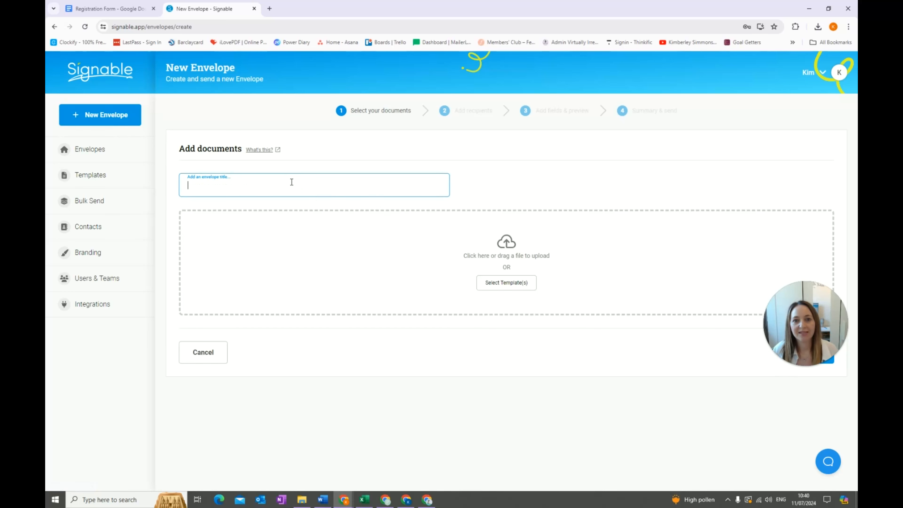
{"action": "type", "text": "Registration Form"}
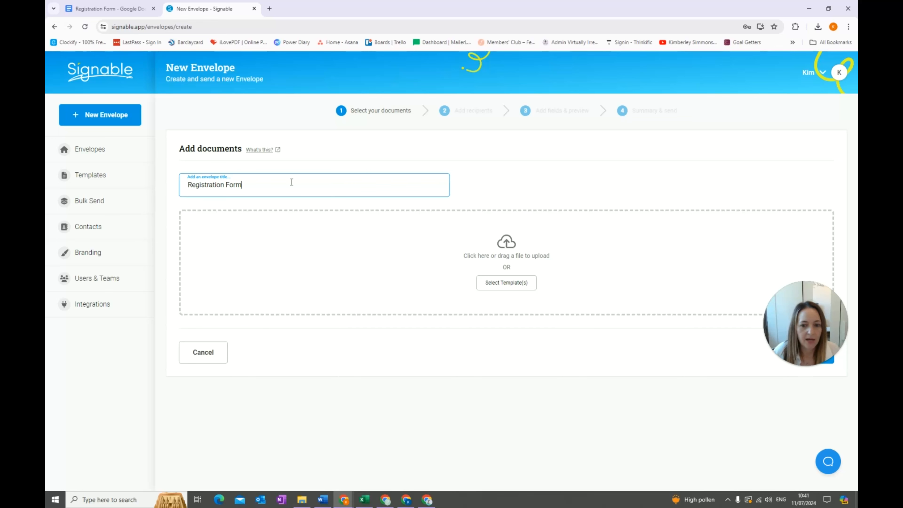
Add the Registration Form template to the envelope's documents
{"action": "left_click", "coordinate": [516, 291]}
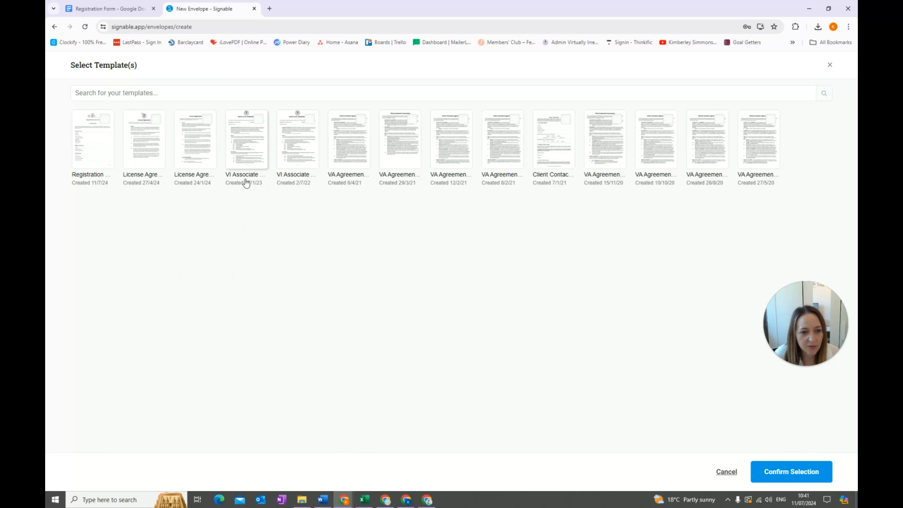
{"action": "left_click", "coordinate": [106, 123]}
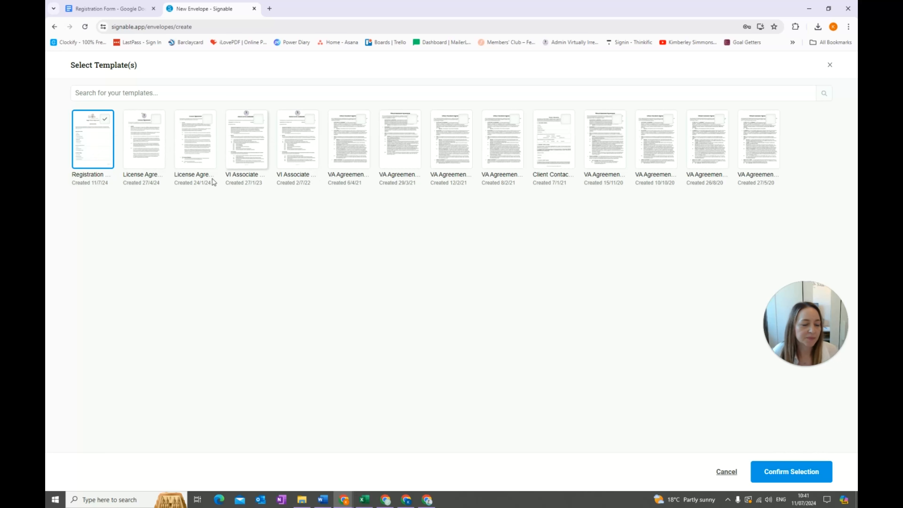
{"action": "left_click", "coordinate": [785, 479]}
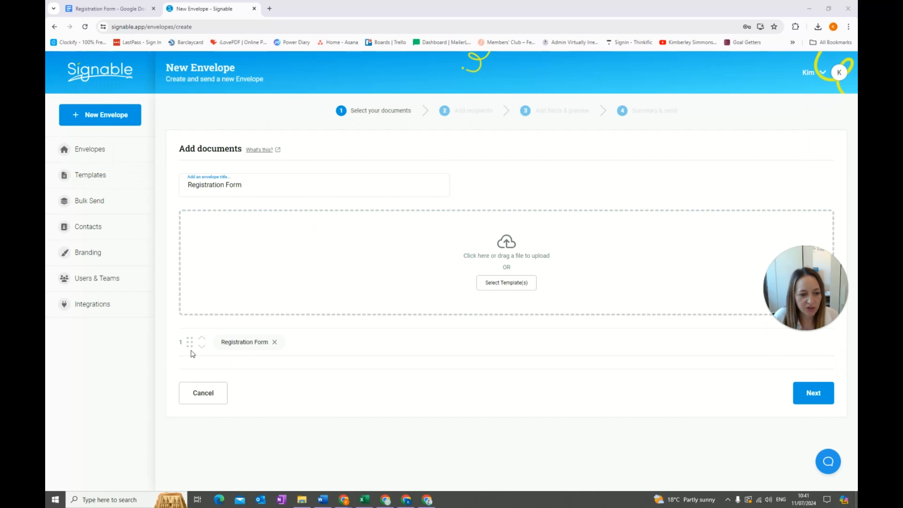
Add the Client Contact Details template to the envelope and move it above Registration Form in the document order
{"action": "left_click", "coordinate": [503, 284]}
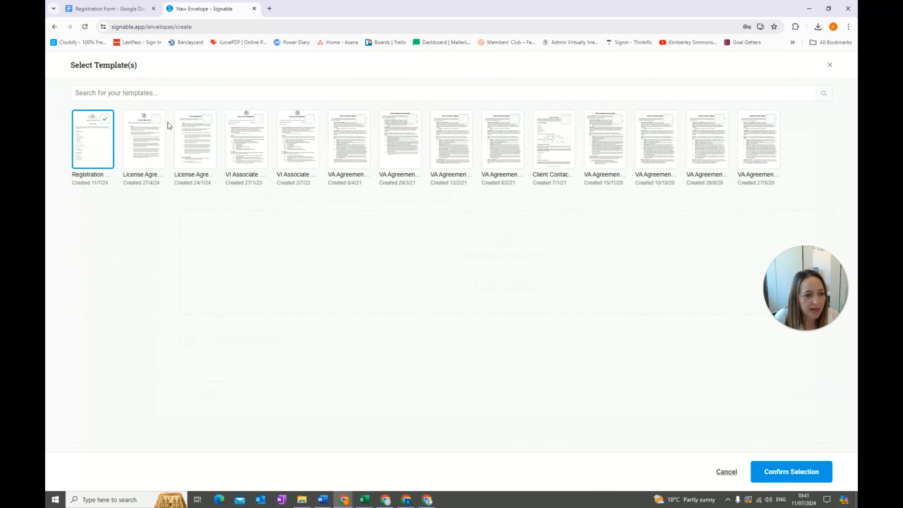
{"action": "left_click", "coordinate": [555, 125]}
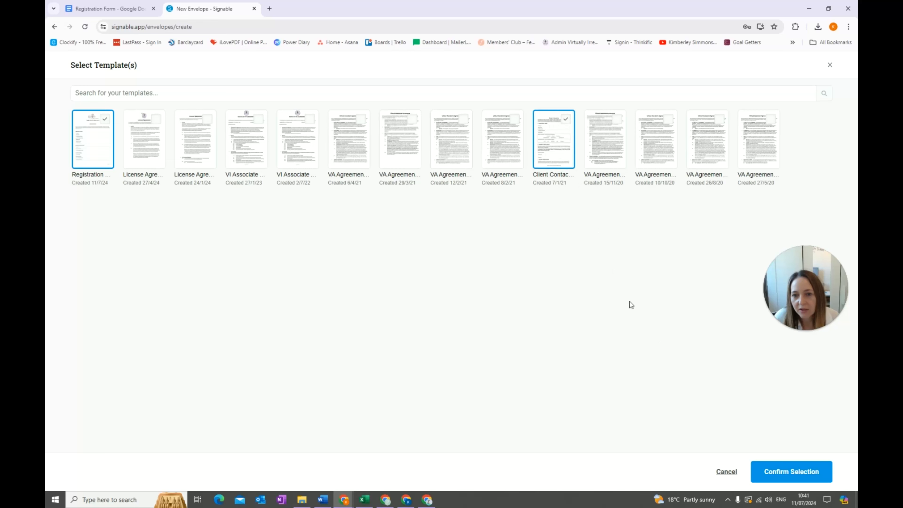
{"action": "left_click", "coordinate": [795, 478]}
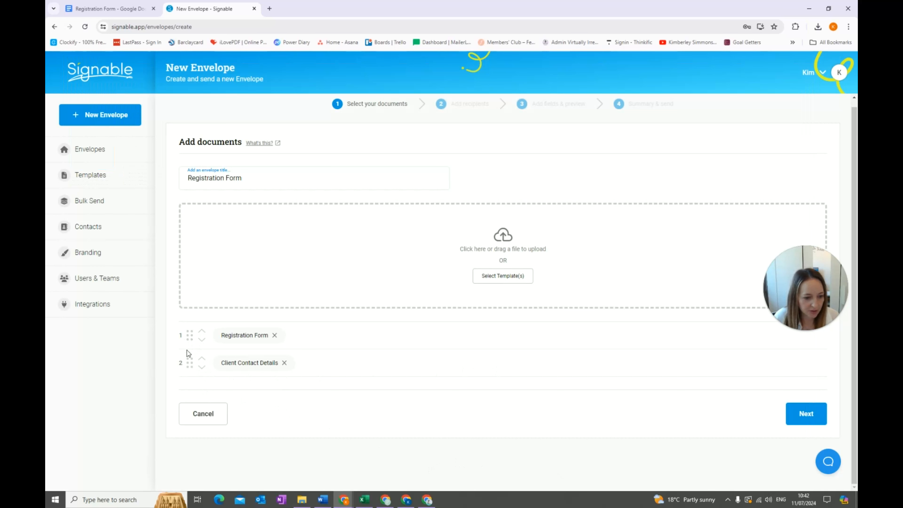
{"action": "left_click_drag", "start_coordinate": [186, 366], "coordinate": [191, 335]}
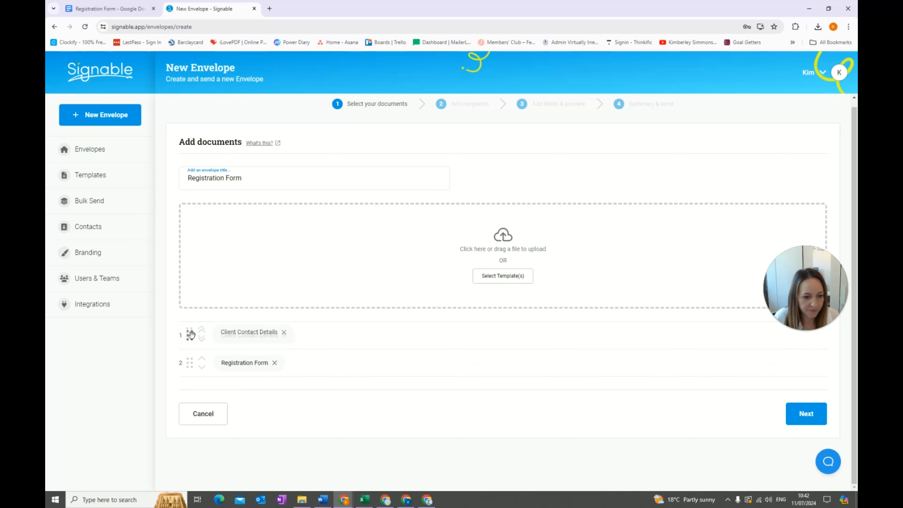